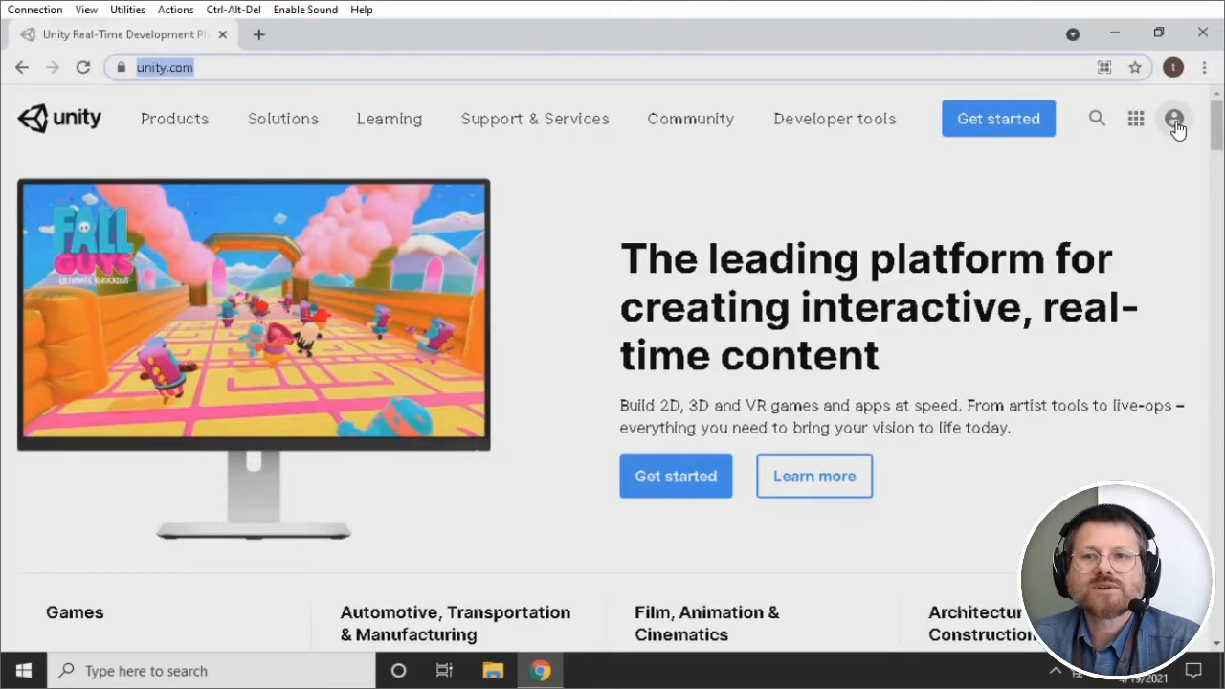
Step: Open the Create a Unity ID form from the account menu, review its fields, then choose Google sign-up
click(1174, 120)
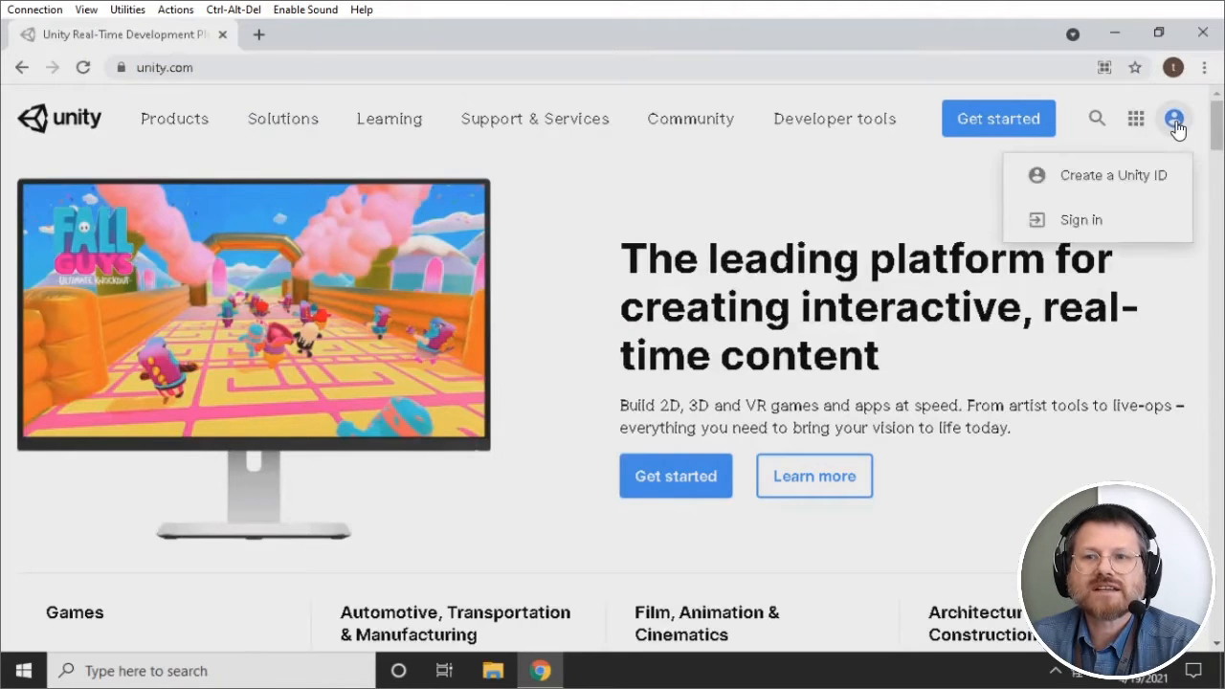
click(1092, 181)
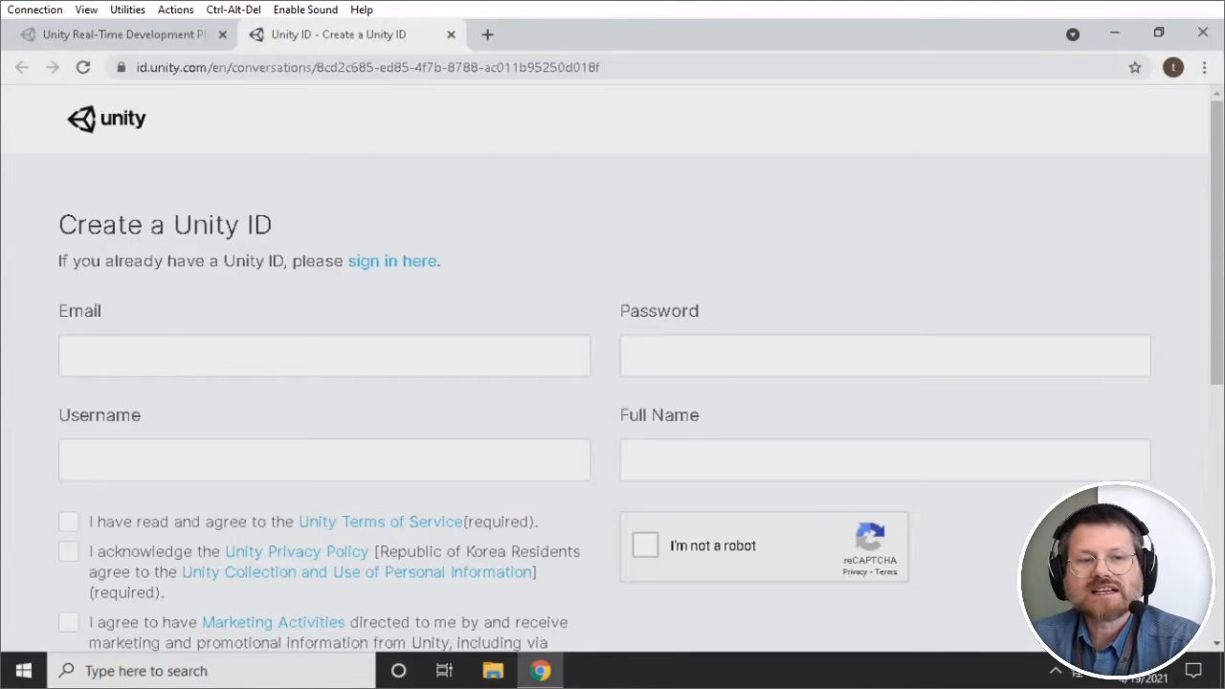
scroll(201, 273, down, 5)
scroll(213, 280, up, 5)
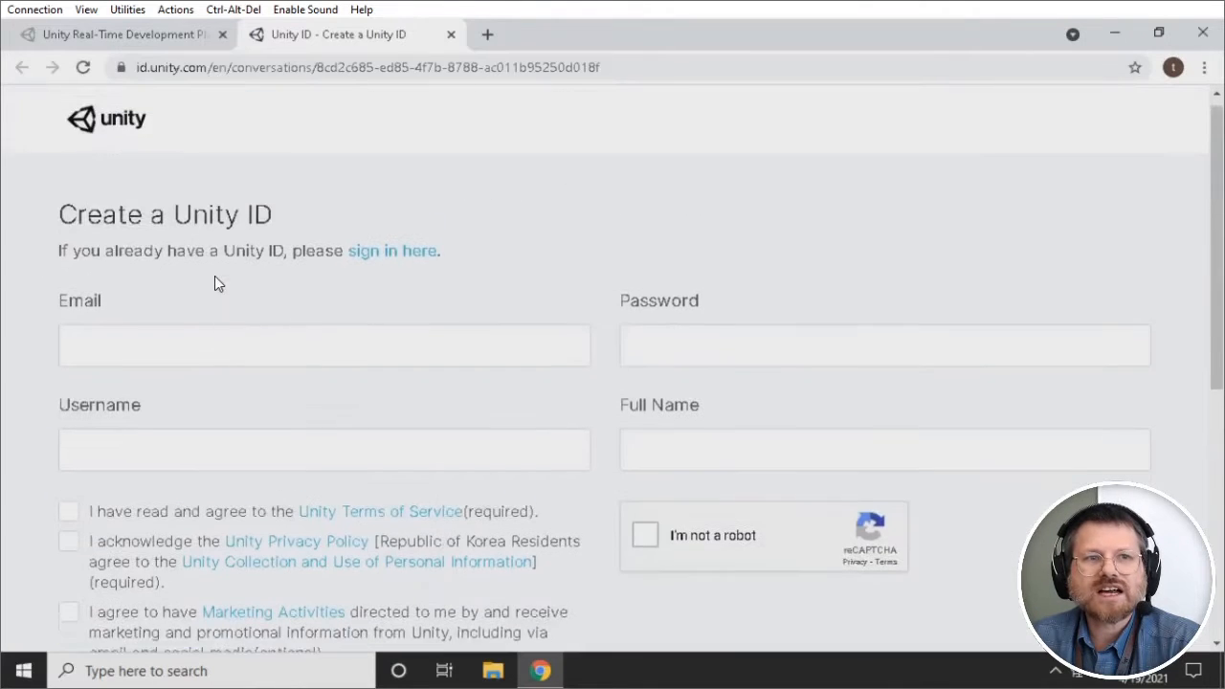
click(144, 354)
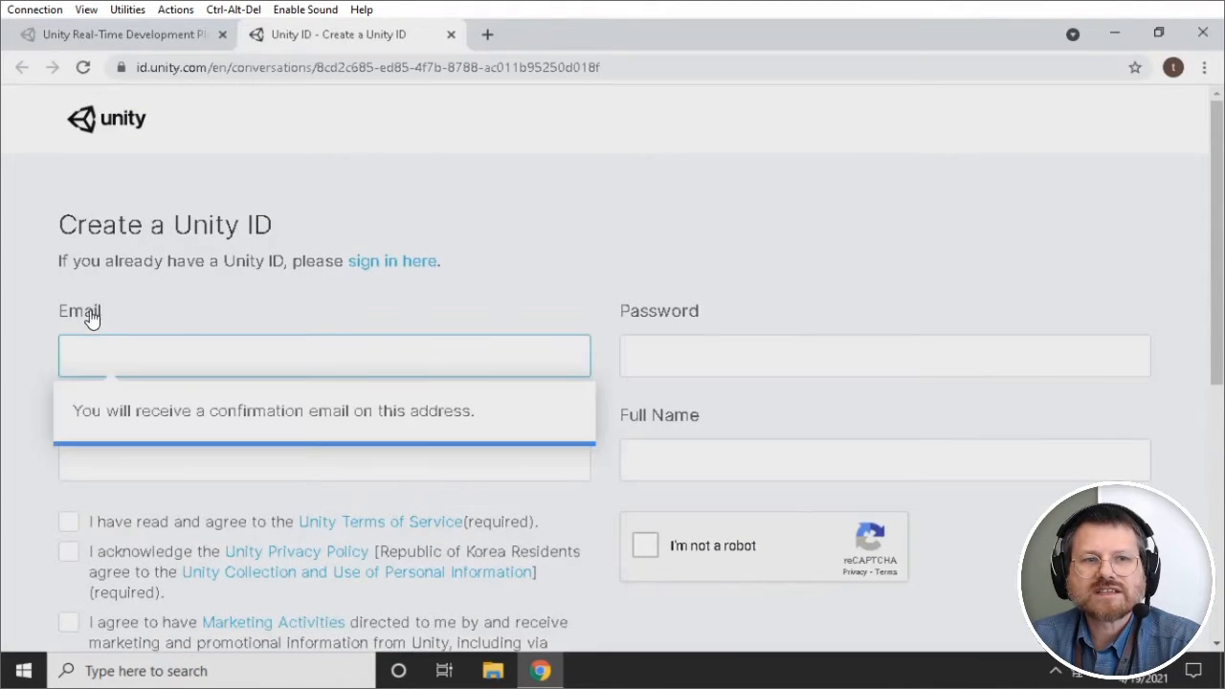
click(117, 464)
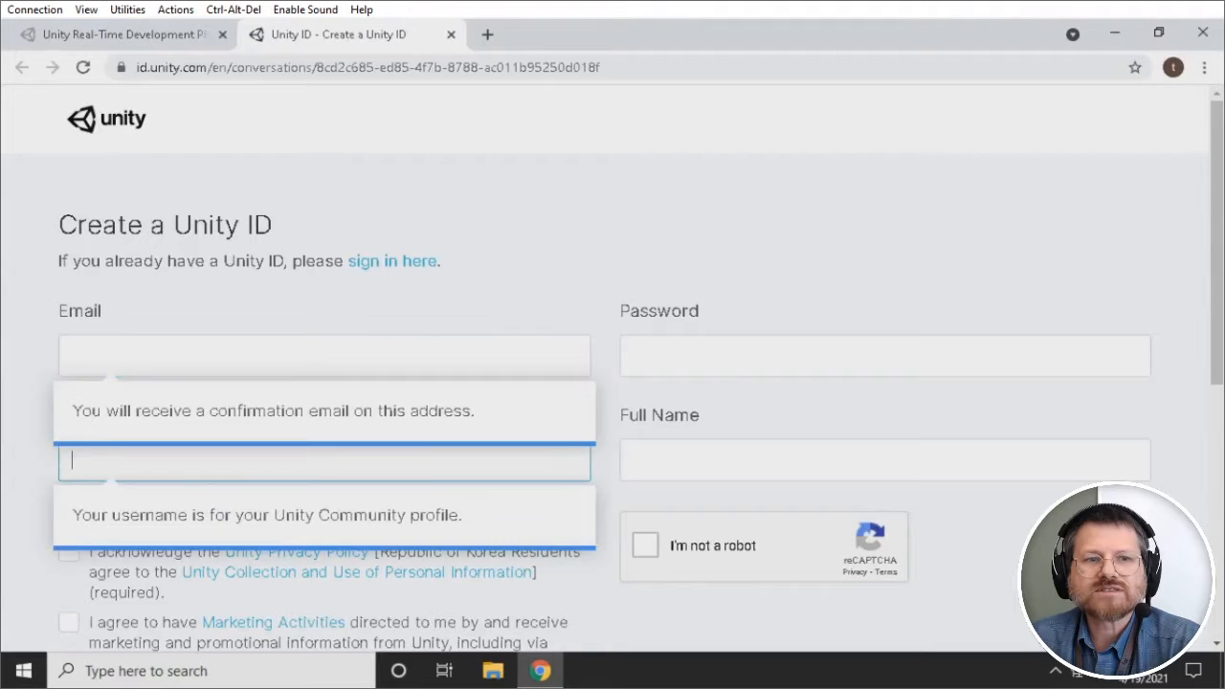
scroll(41, 408, down, 4)
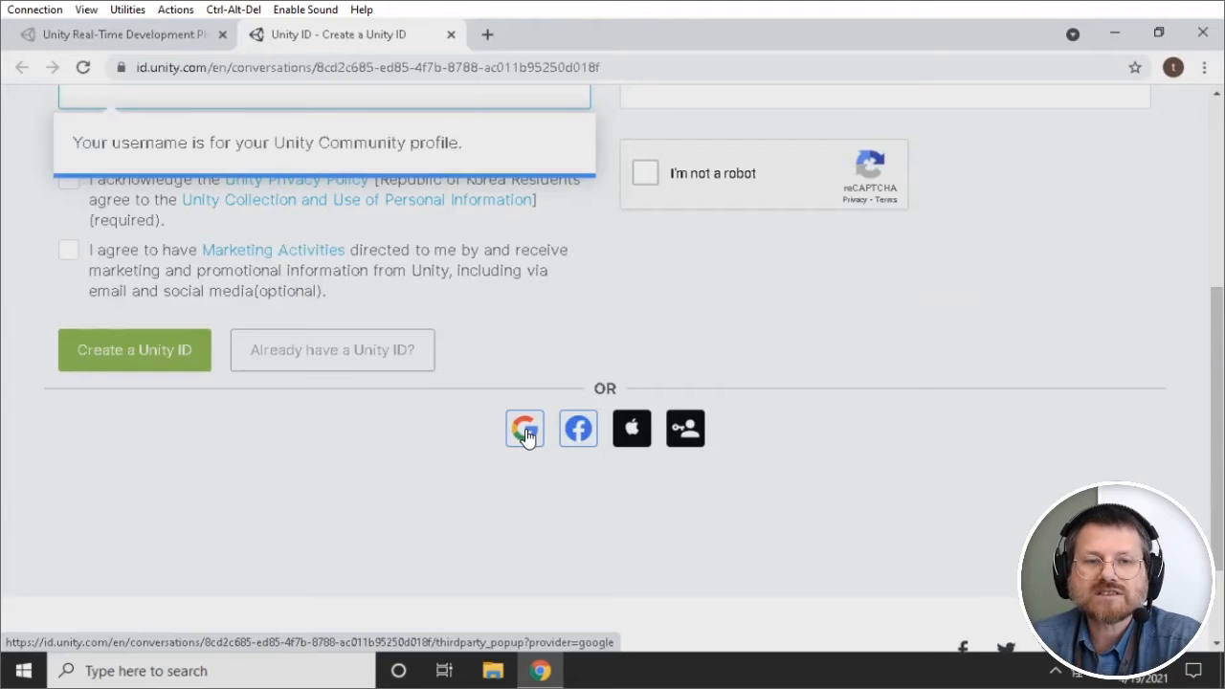
click(522, 439)
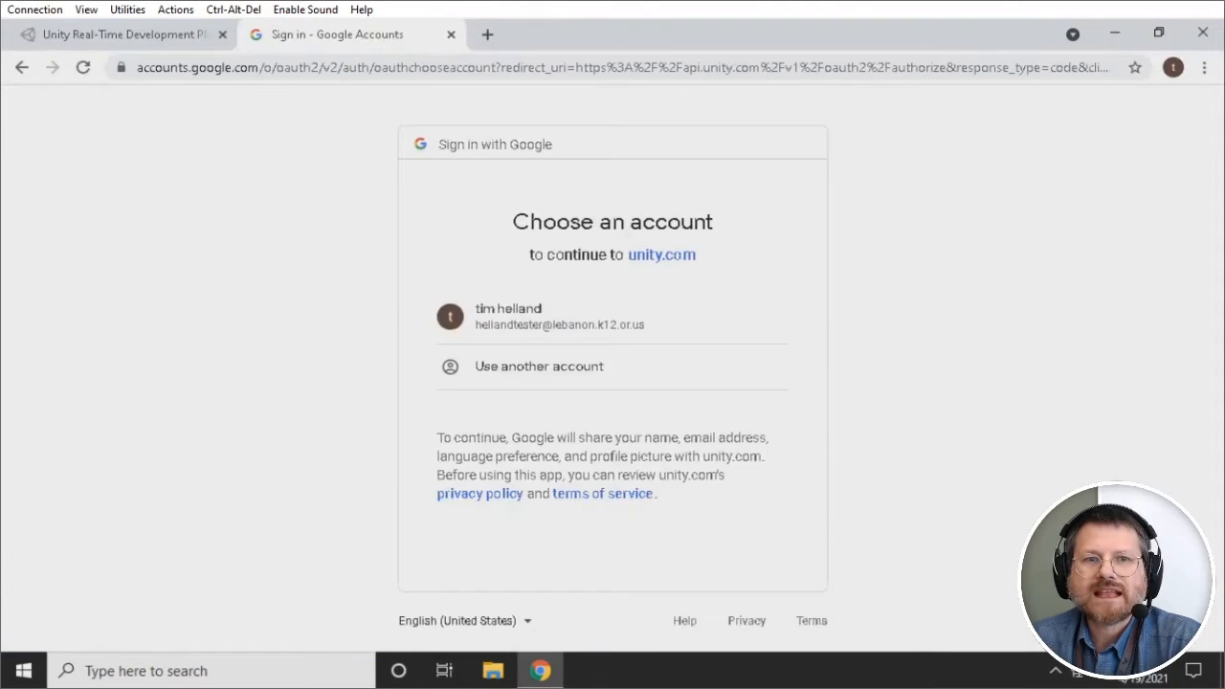
Step: Continue with the existing Google account, review My Account Settings, then close that tab
click(502, 323)
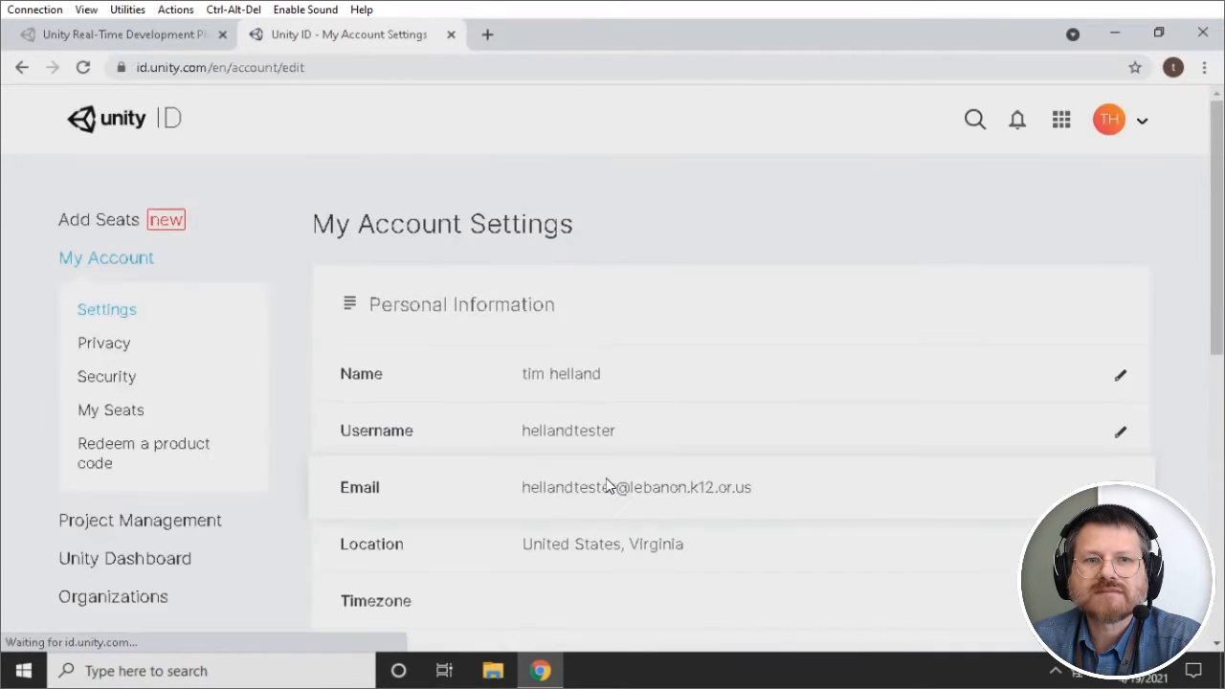
scroll(720, 465, down, 4)
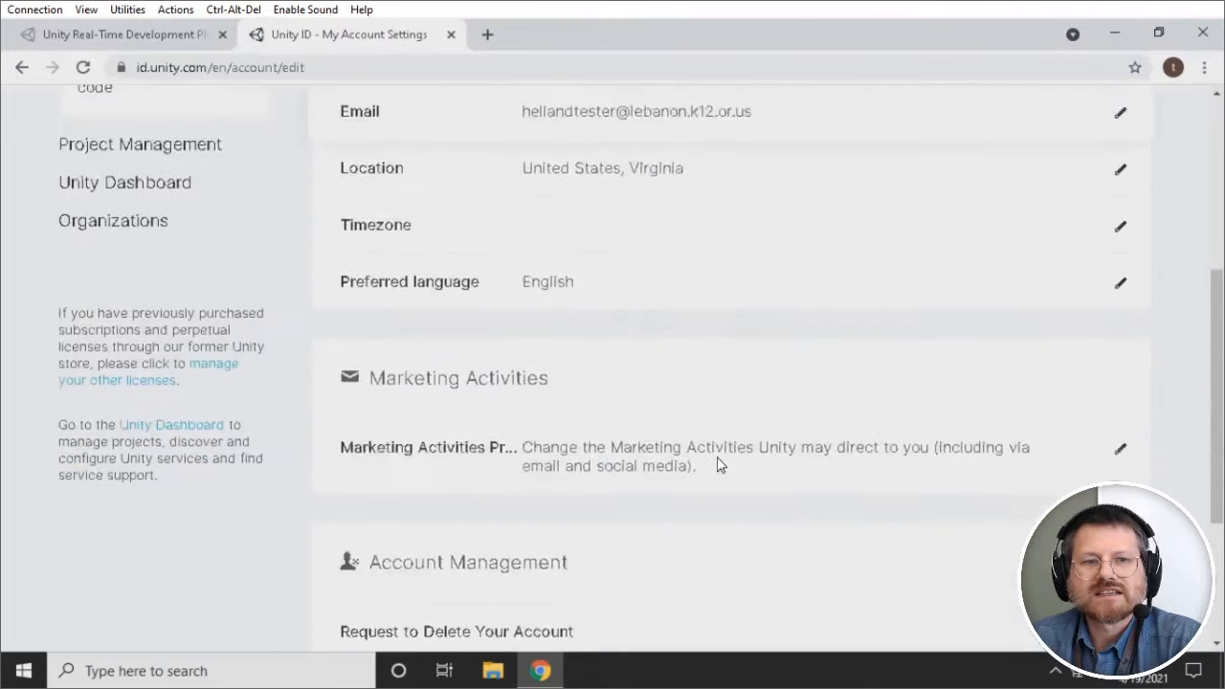
scroll(424, 511, up, 5)
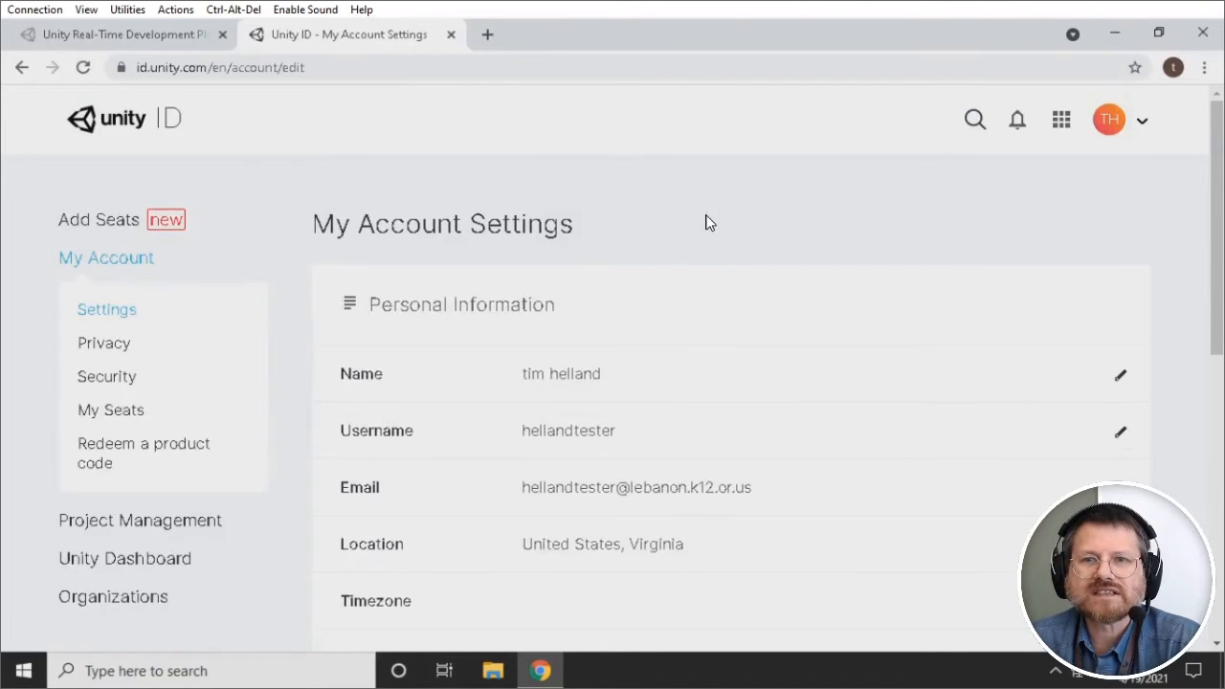
click(451, 35)
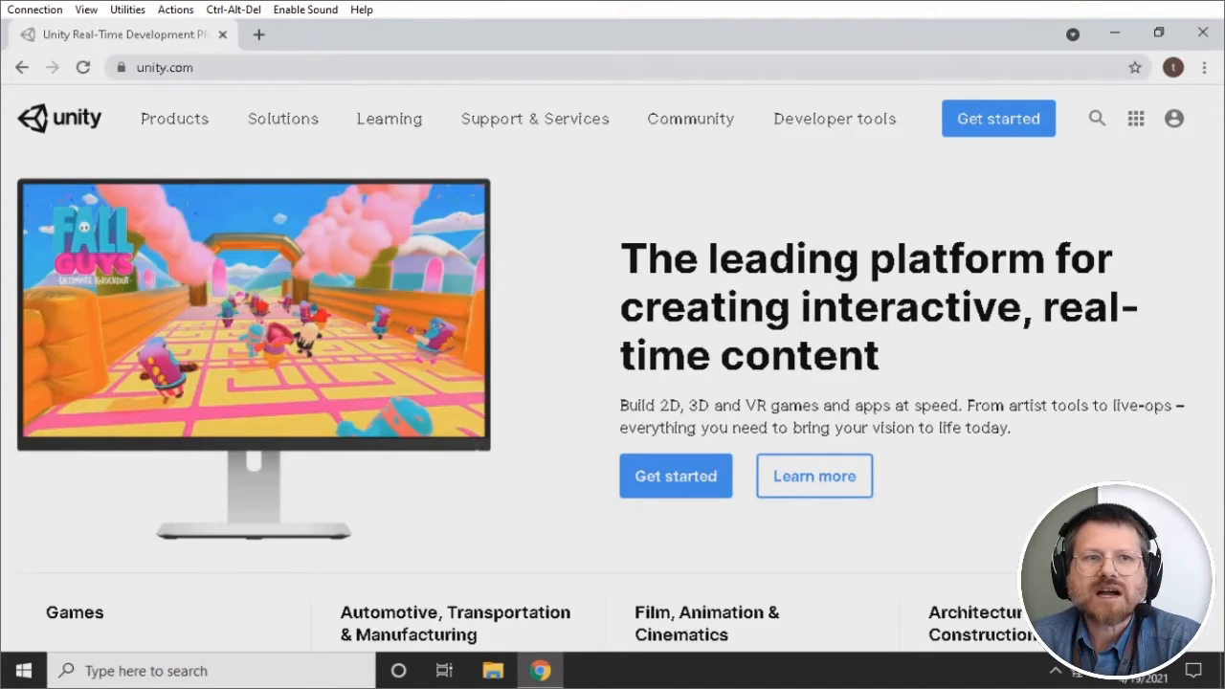
Step: Search 'unity download', open the Download Unity page, accept cookies, and download UnityHubSetup.exe
click(383, 68)
text(unity download)
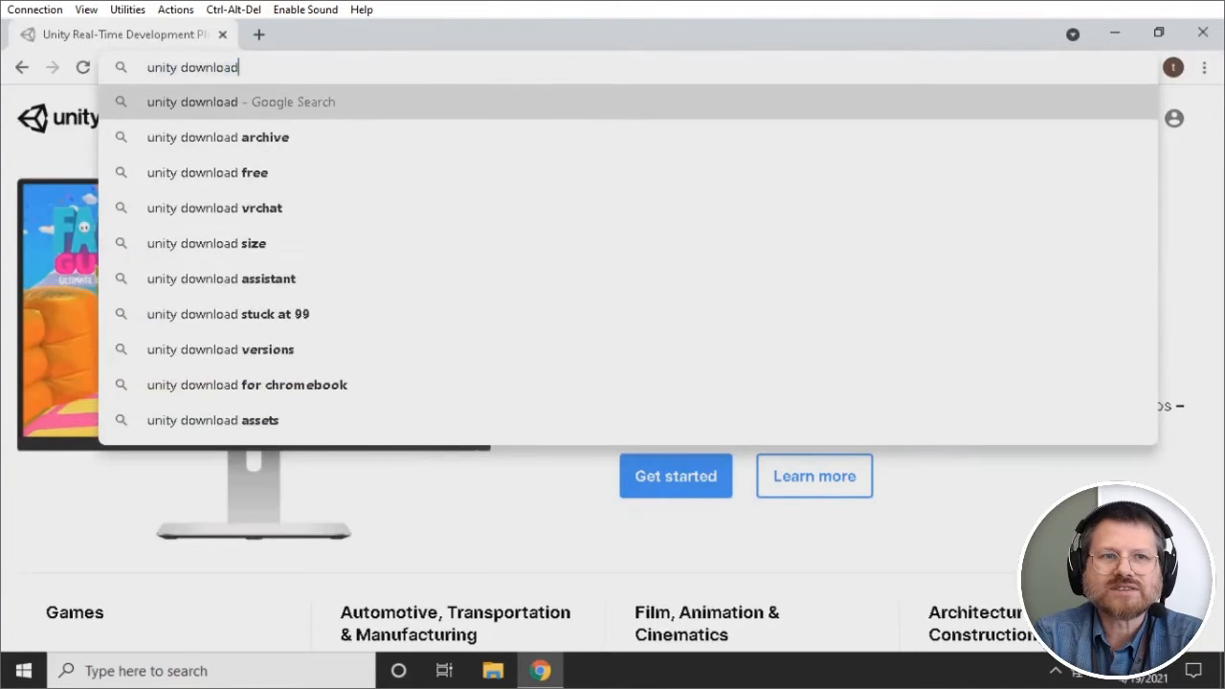
key(Return)
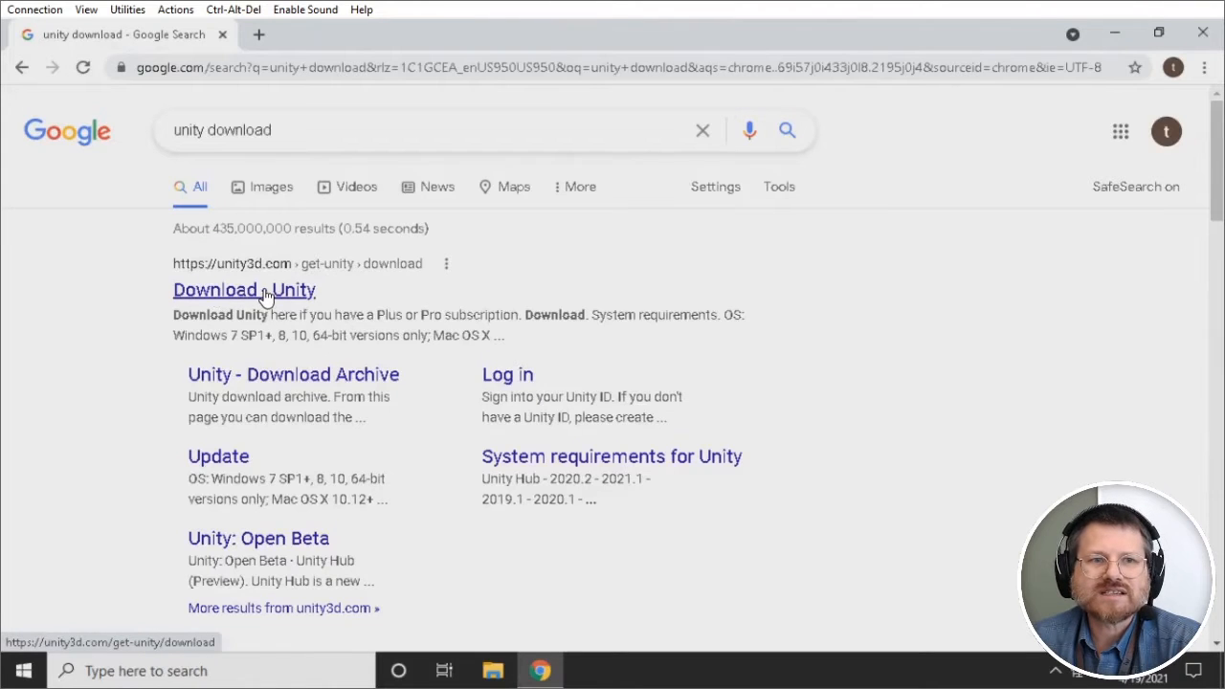
click(264, 293)
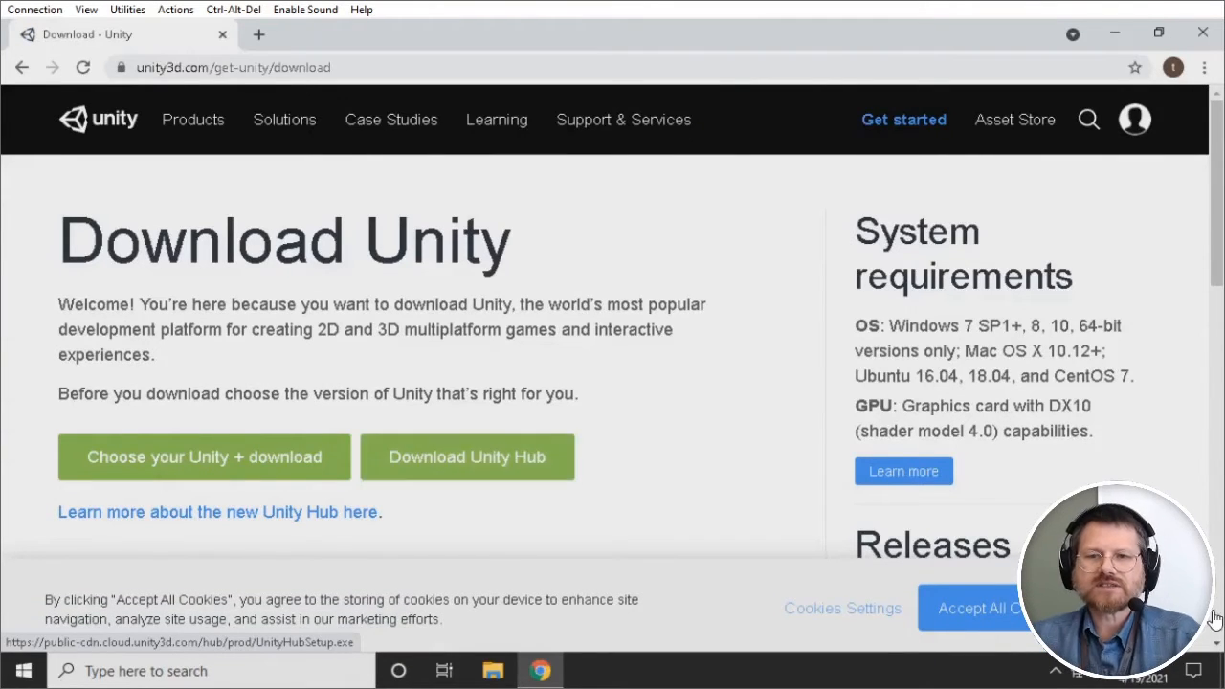
click(1038, 609)
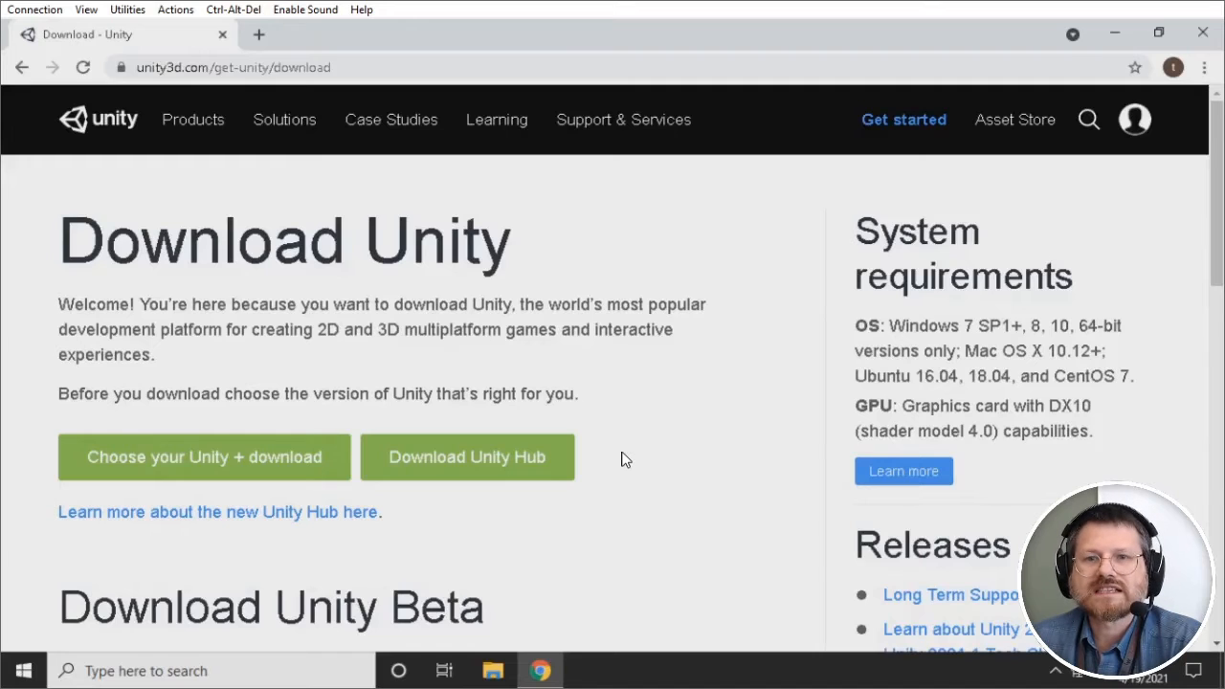
click(513, 466)
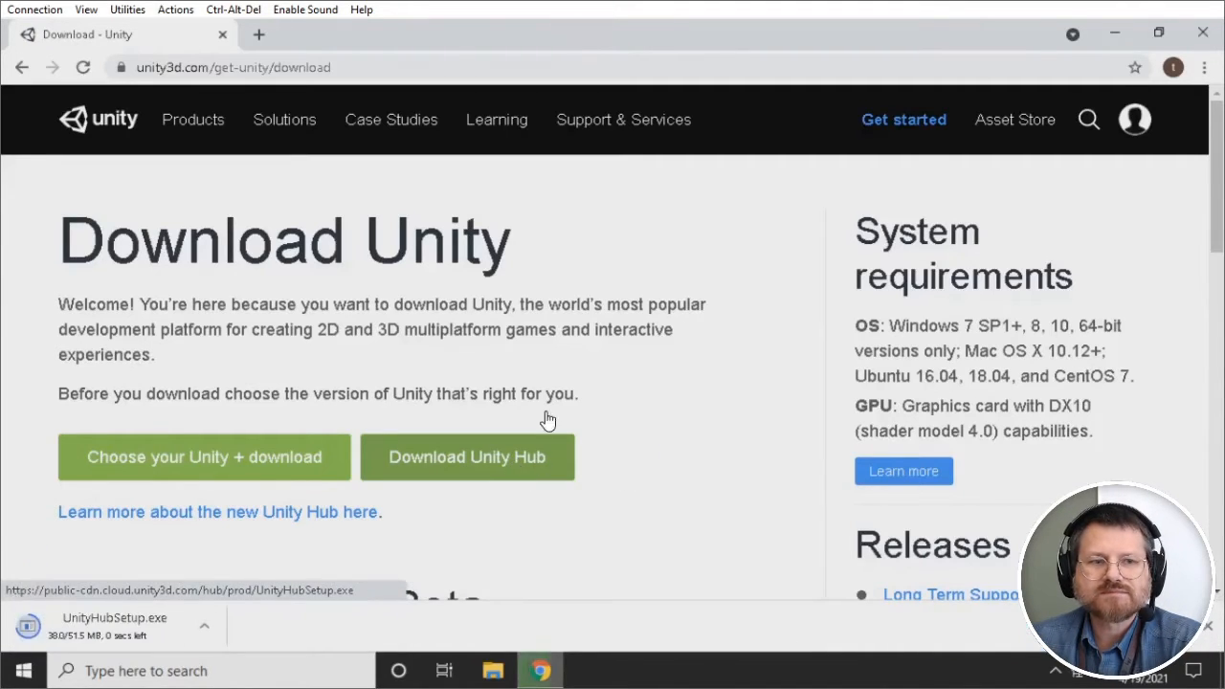
Step: Run UnityHubSetup.exe, accept the licence, install to the default folder, and finish with Unity Hub launching
click(120, 626)
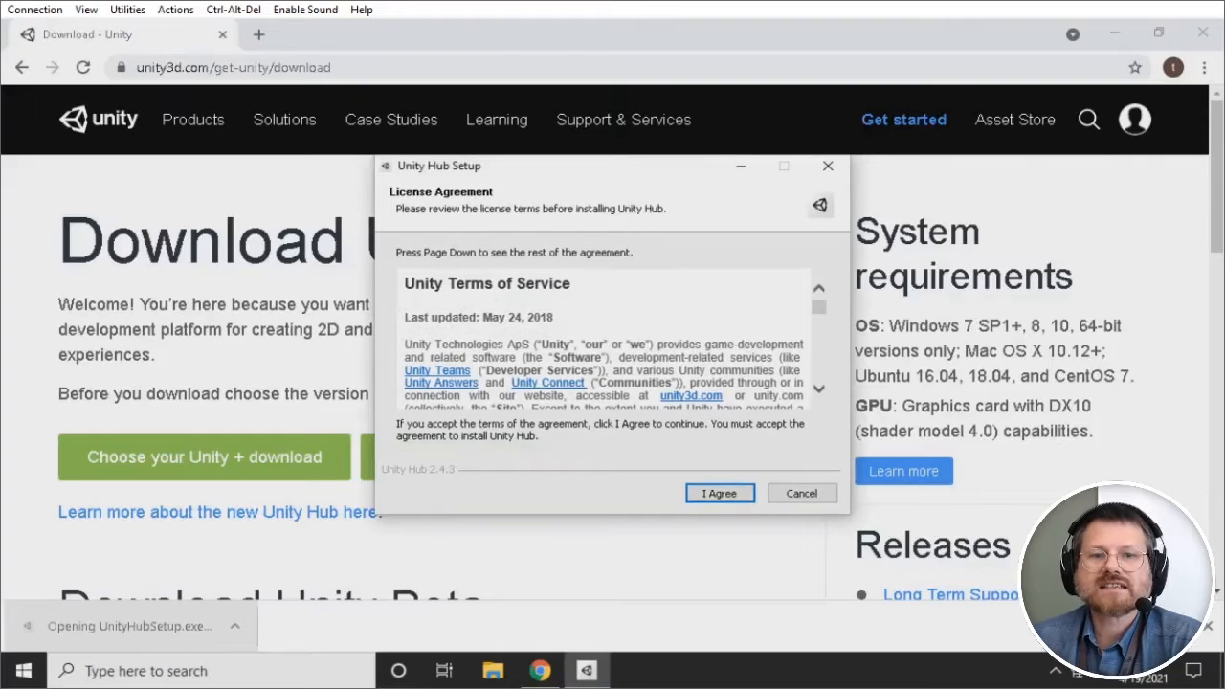
click(720, 492)
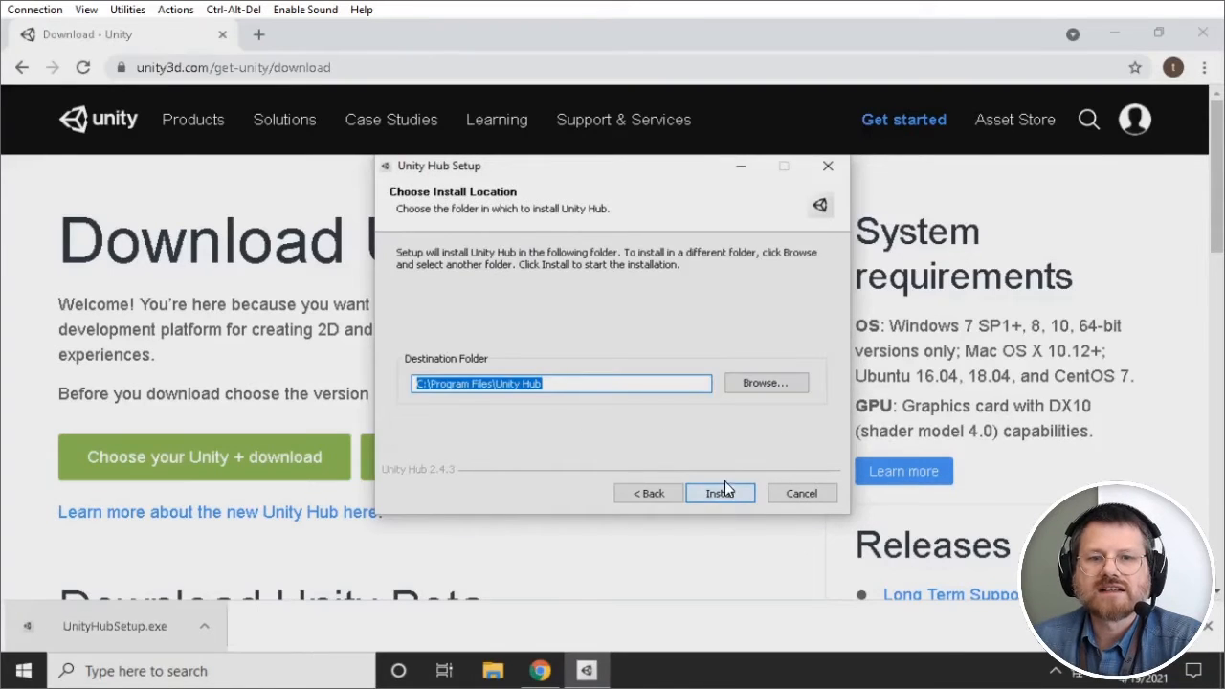
click(720, 493)
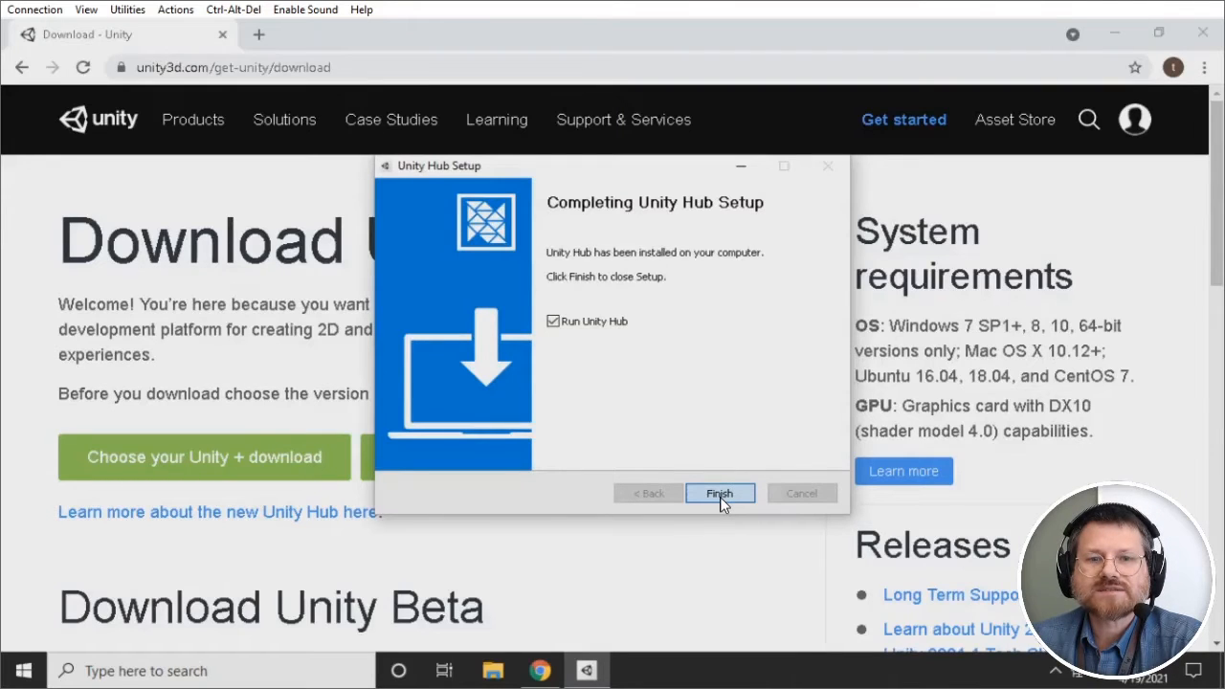
click(721, 499)
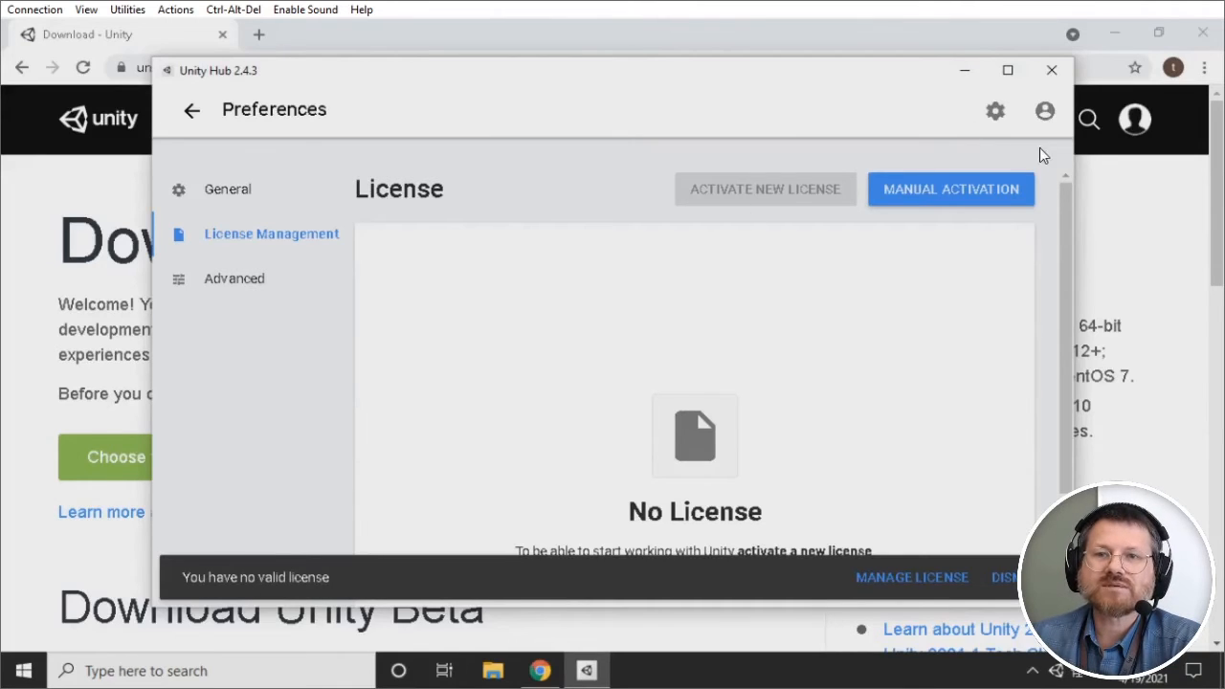
Step: Start signing in to Unity Hub using a Google account
click(1046, 113)
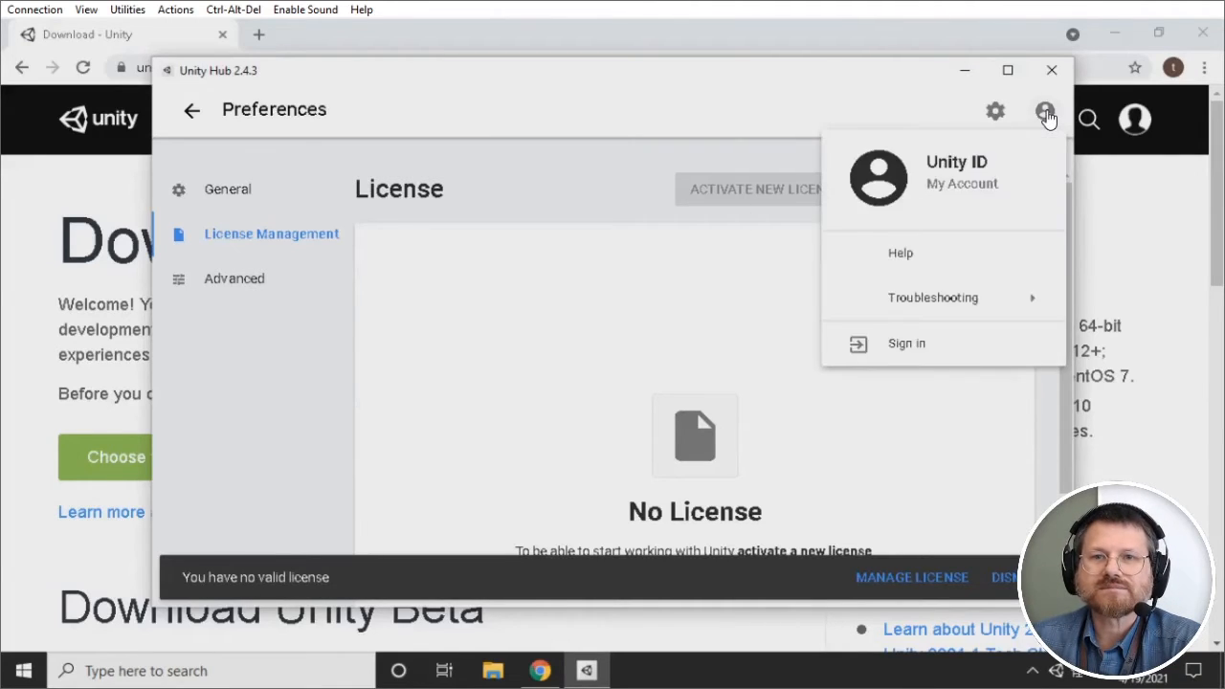
click(907, 347)
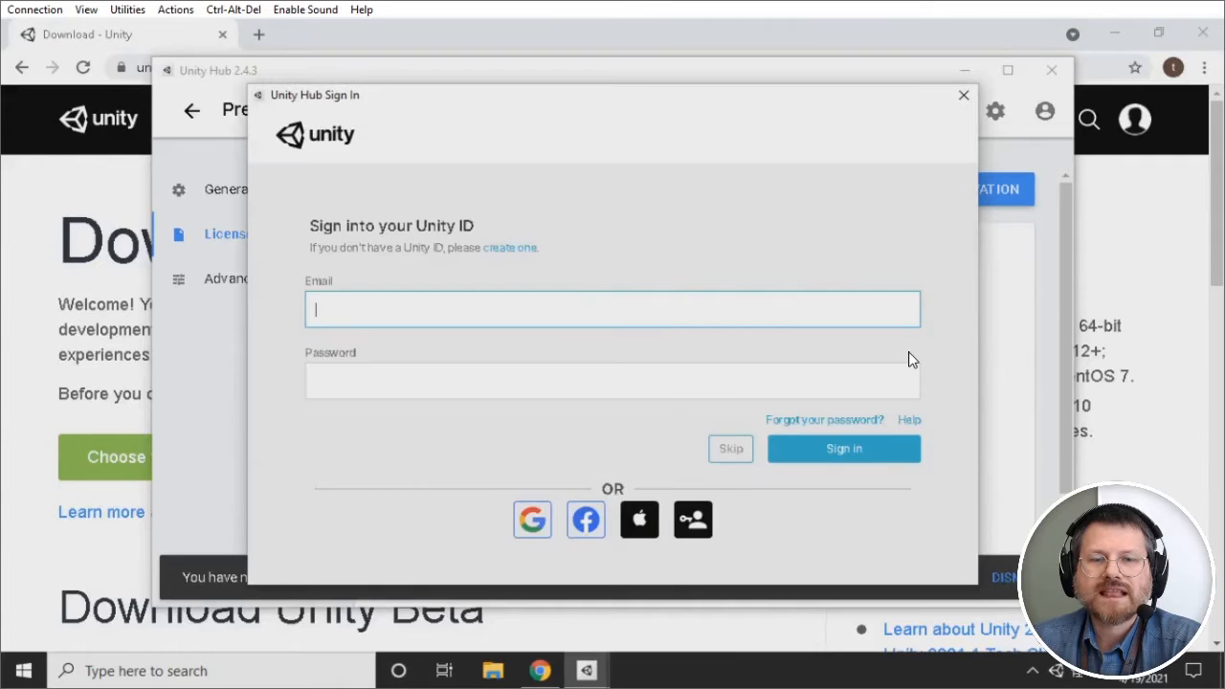
click(532, 520)
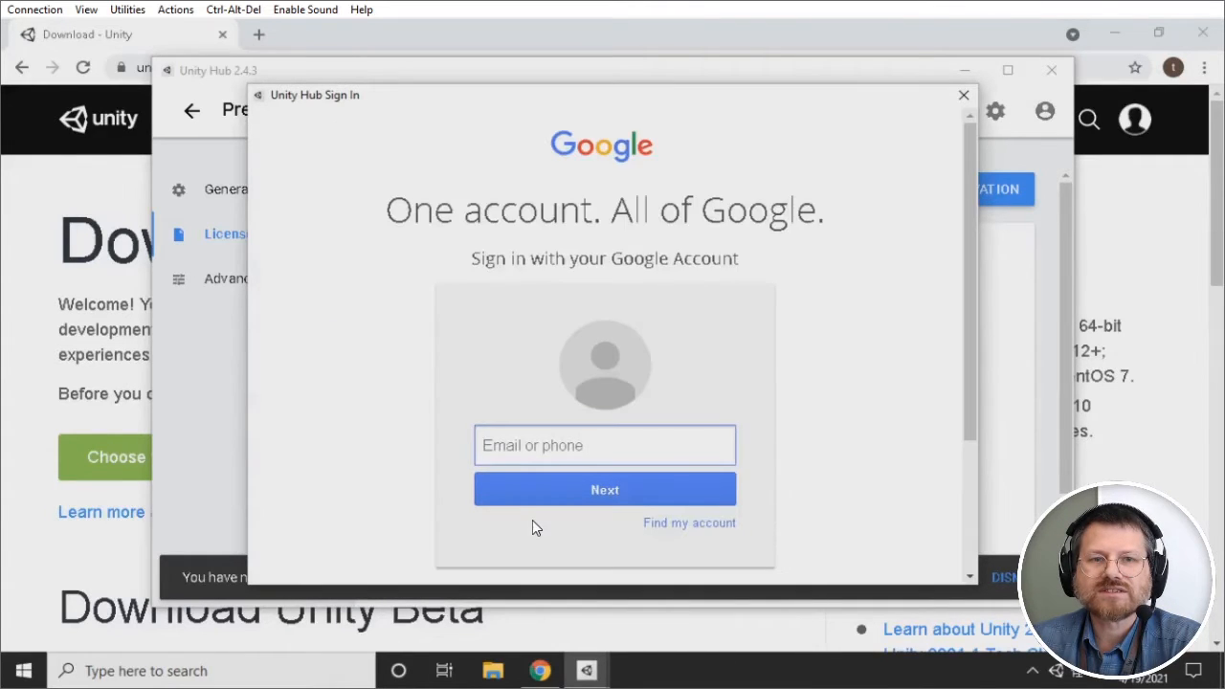
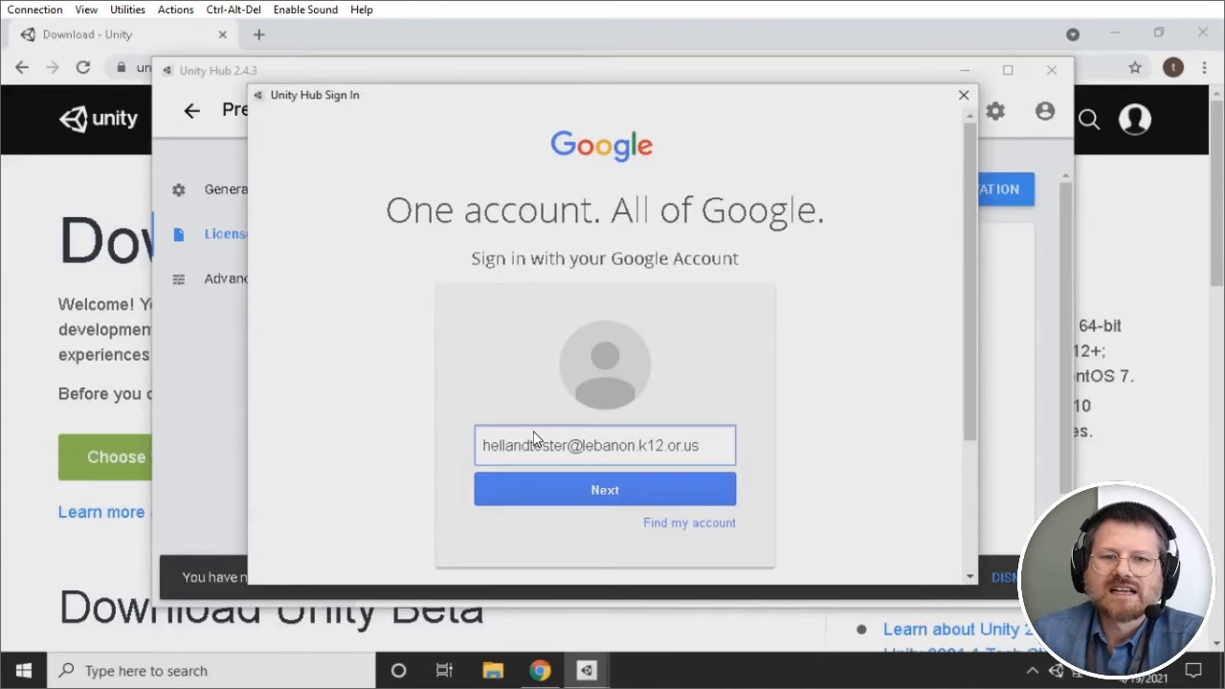
Step: Enter the Google account's email address and password, then allow Unity access to the account
key(Return)
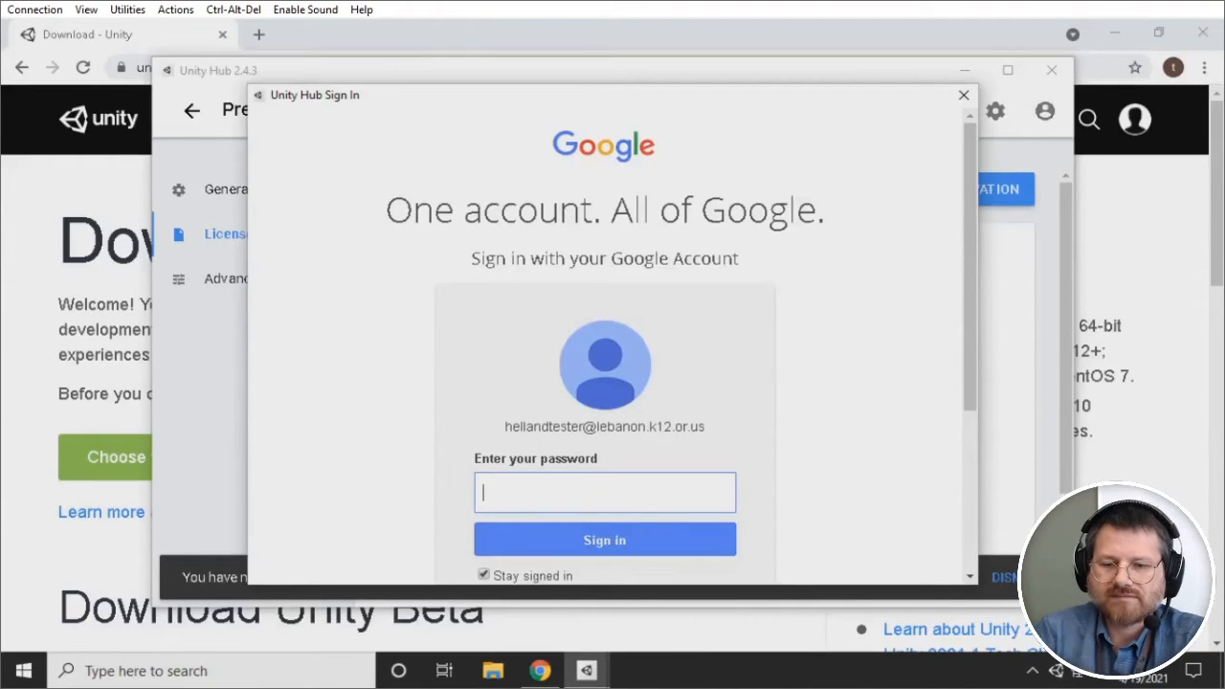
text(••)
key(Return)
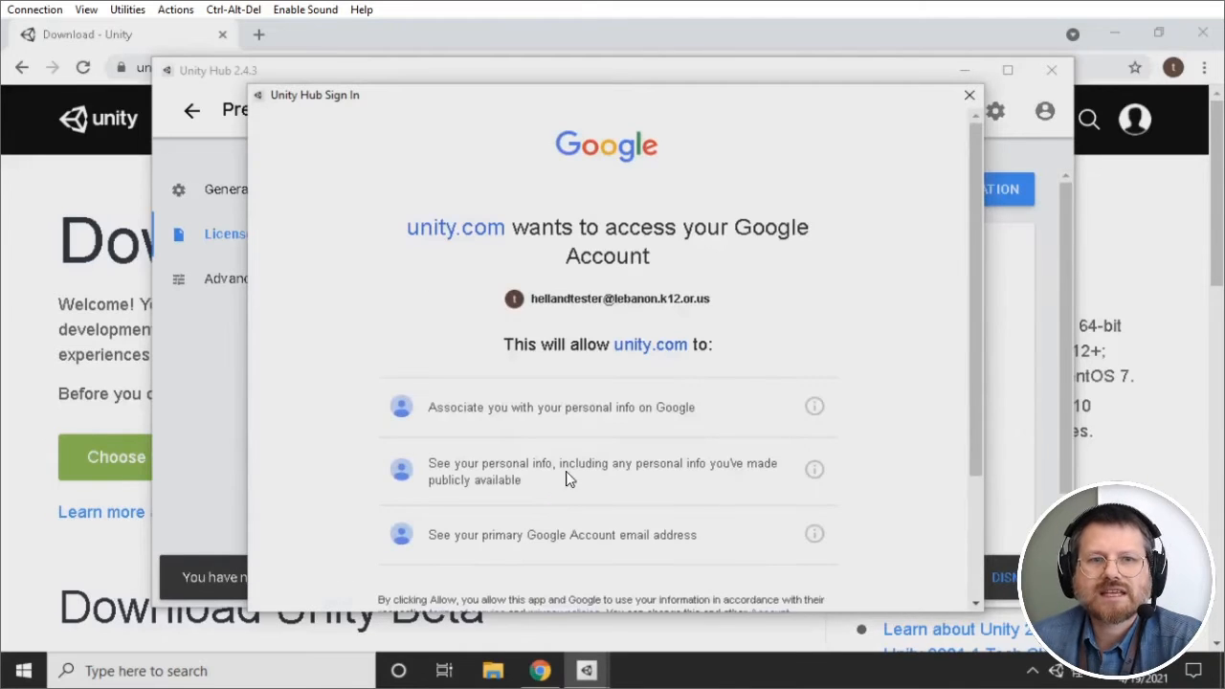
scroll(637, 520, down, 3)
click(765, 510)
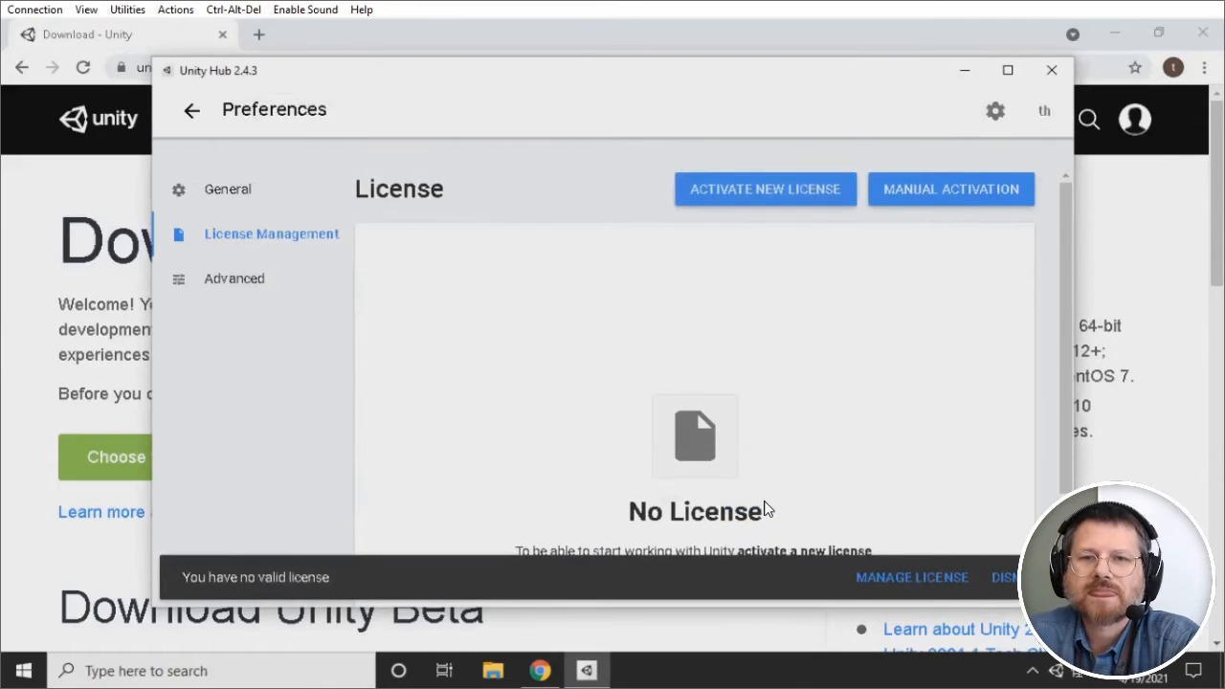
Step: Activate a new Unity Personal license, declaring no professional use of Unity
click(775, 196)
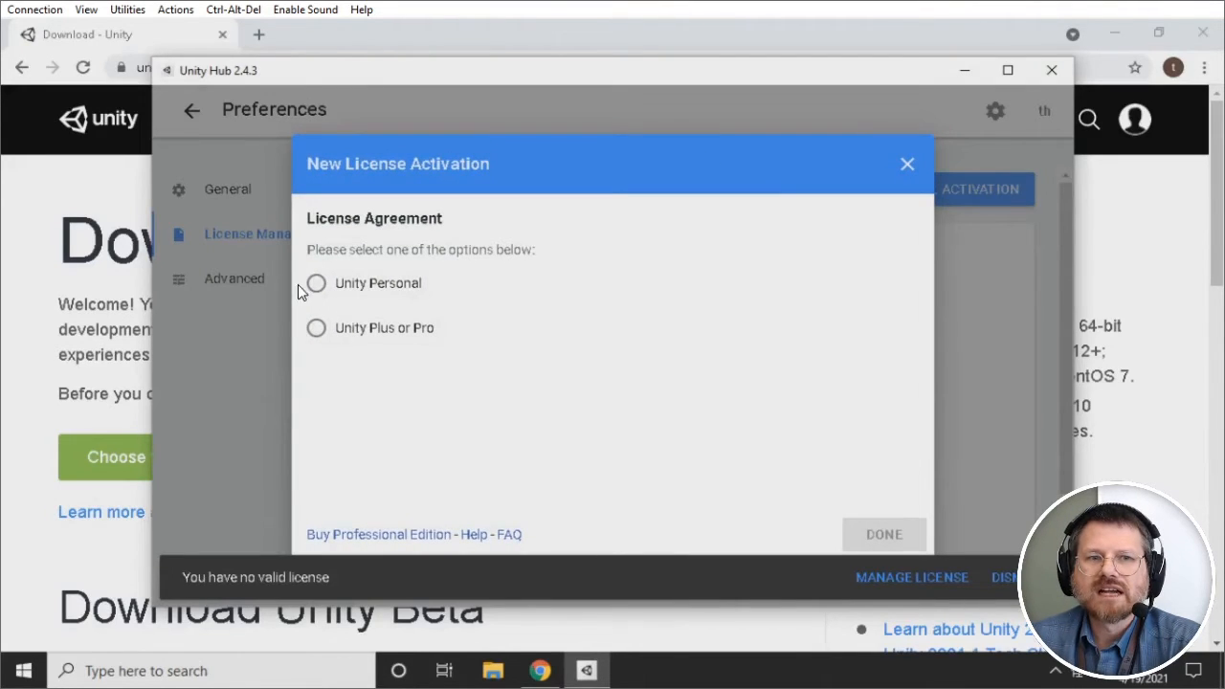
click(317, 284)
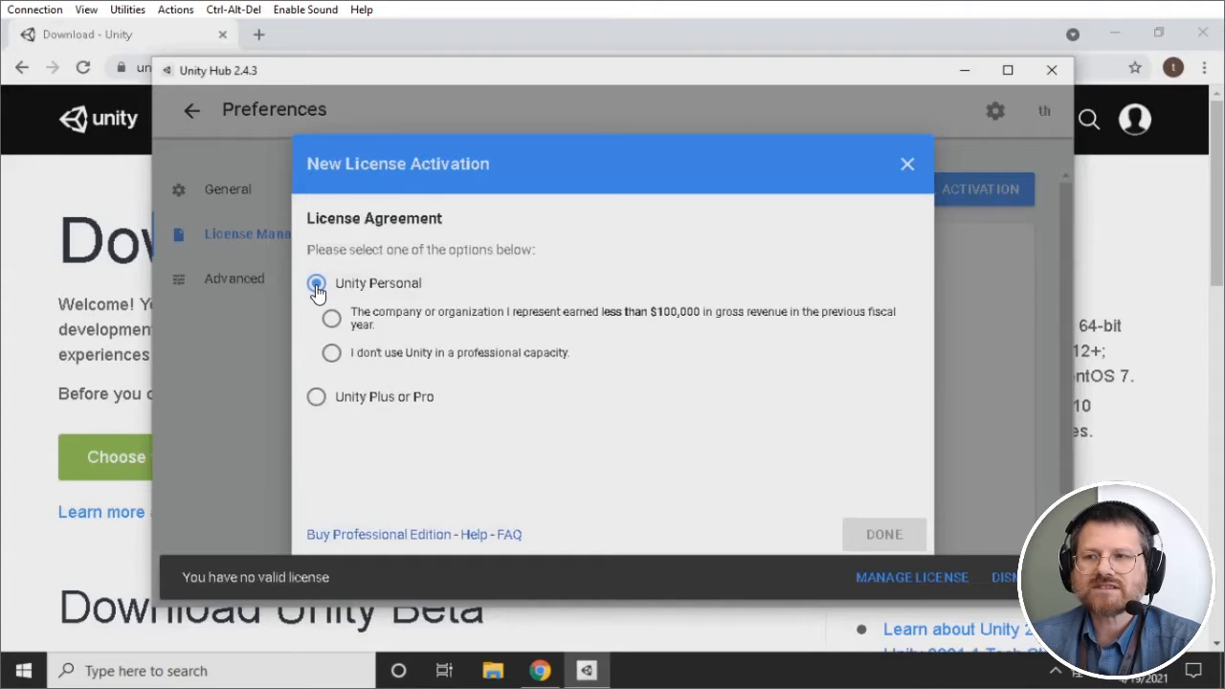
click(332, 356)
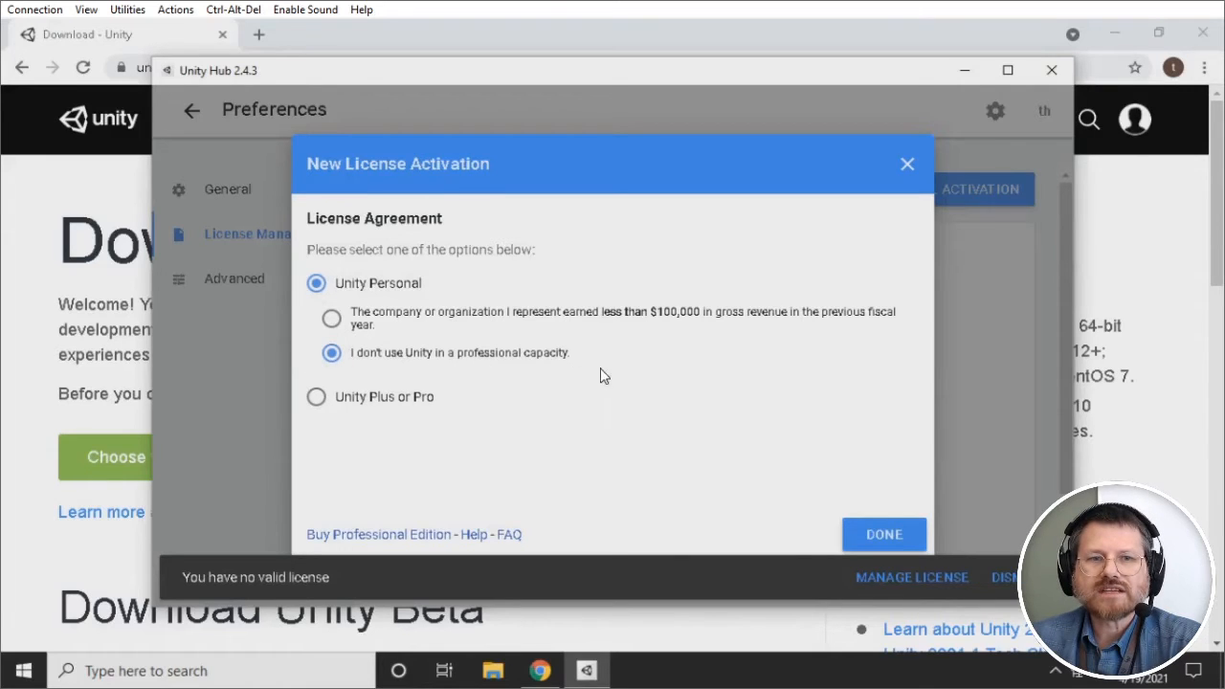
click(878, 540)
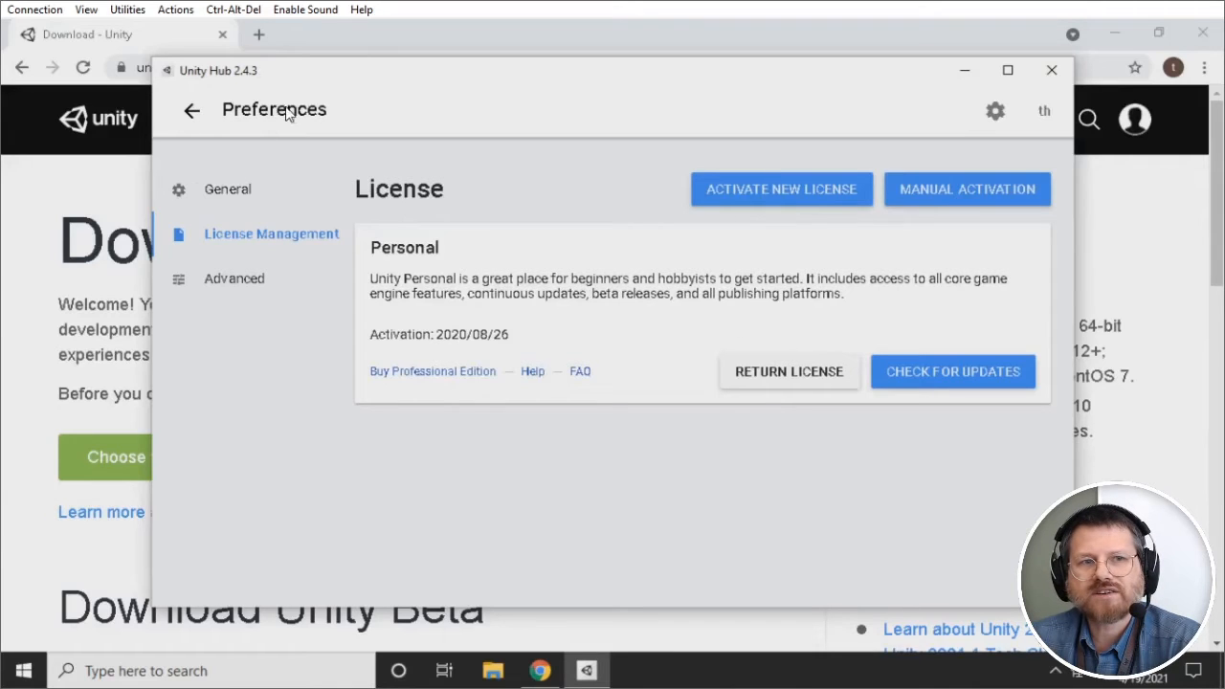
Step: Go back from preferences, browse the Learn and Community pages, then open Installs
click(191, 113)
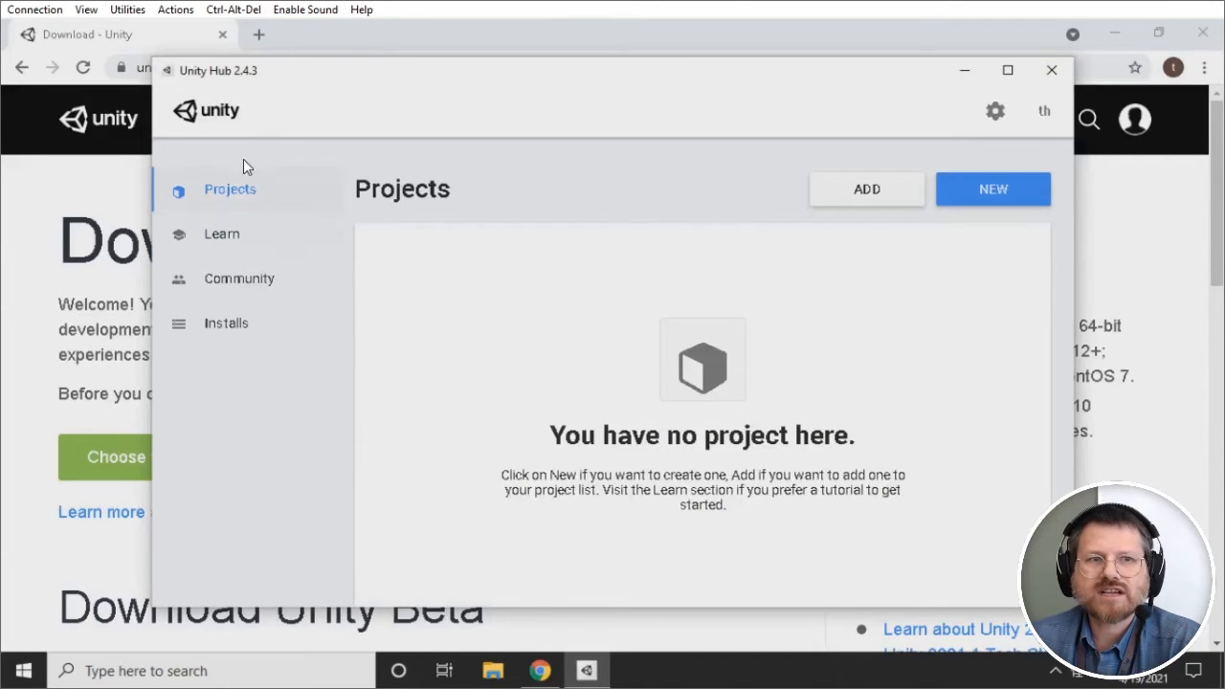
click(219, 238)
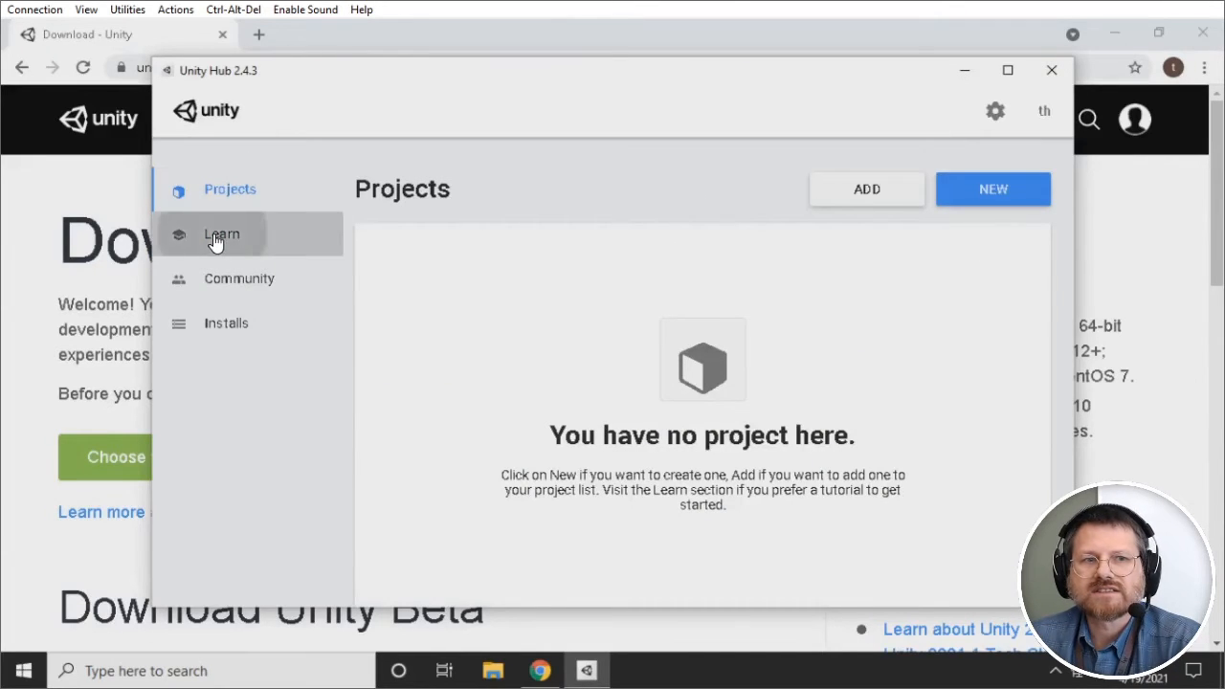
click(228, 285)
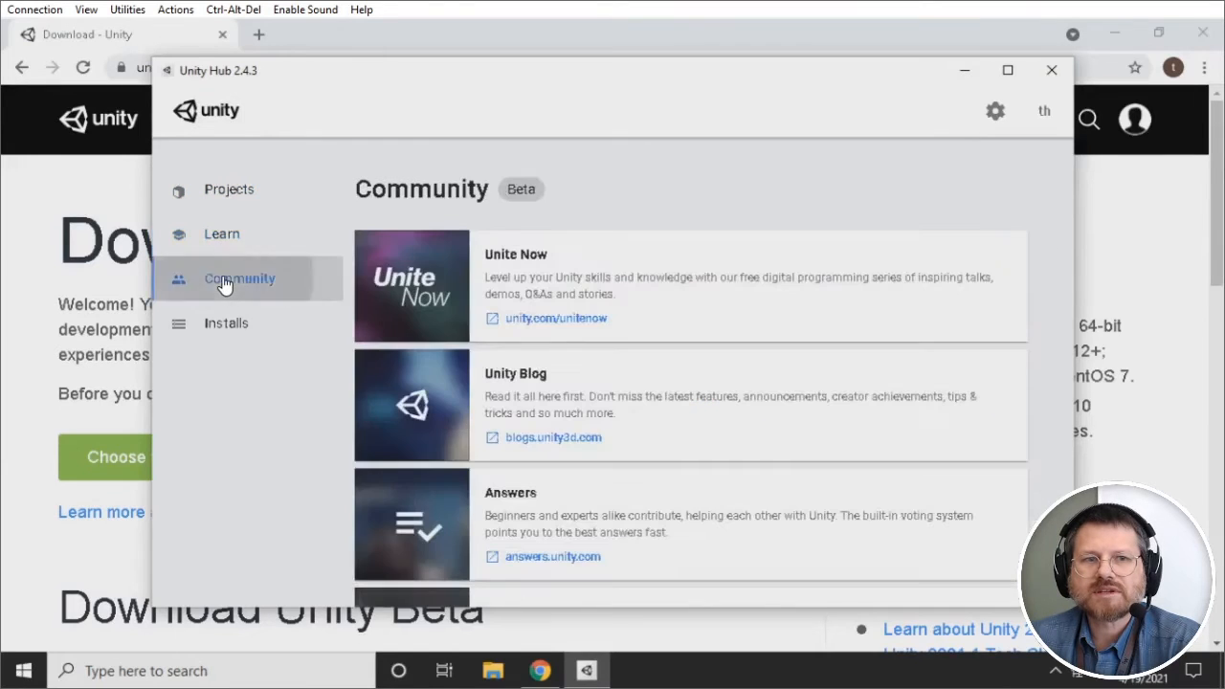
click(220, 325)
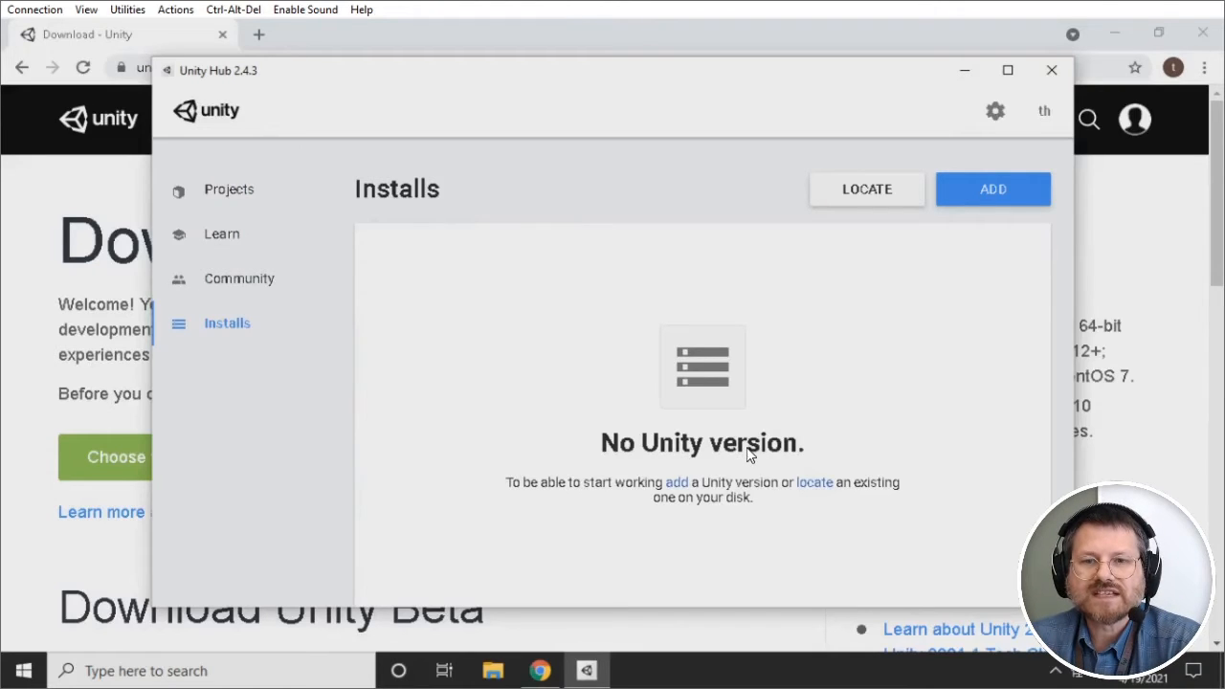
Step: Open the Add Unity Version dialog with Unity 2020.3.4f1 (LTS) selected
click(981, 198)
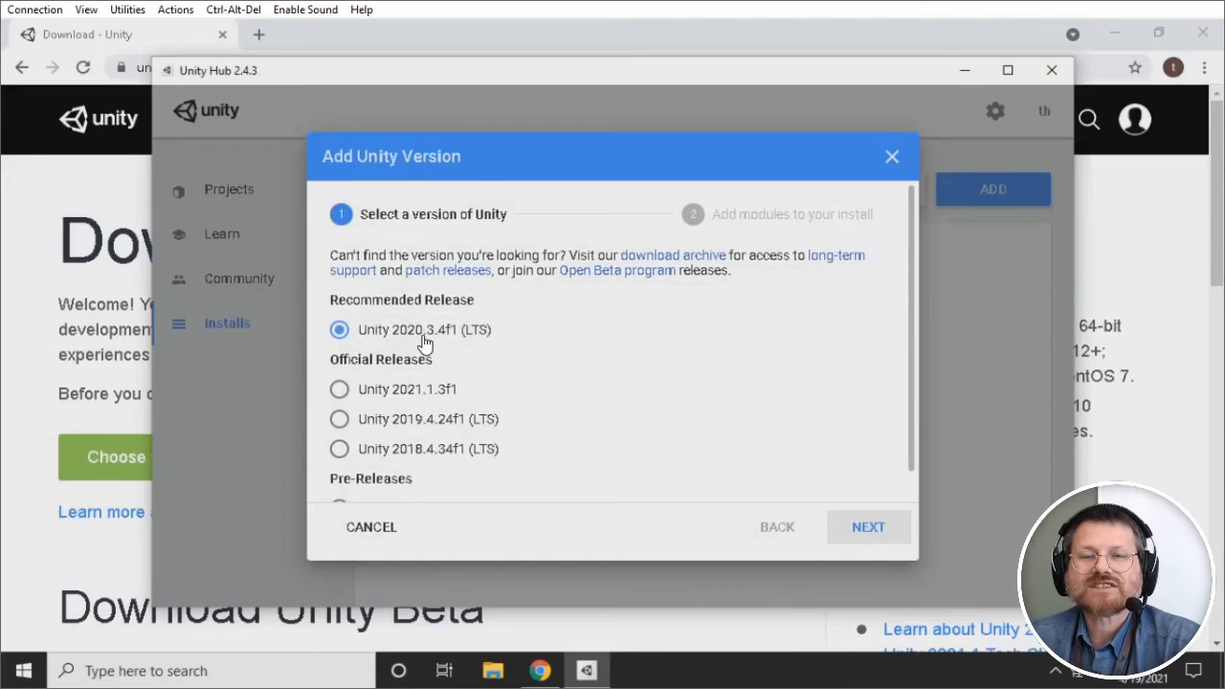
Step: Choose modules for 2020.3.4f1: keep Visual Studio Community 2019, uncheck Documentation, and continue
click(879, 532)
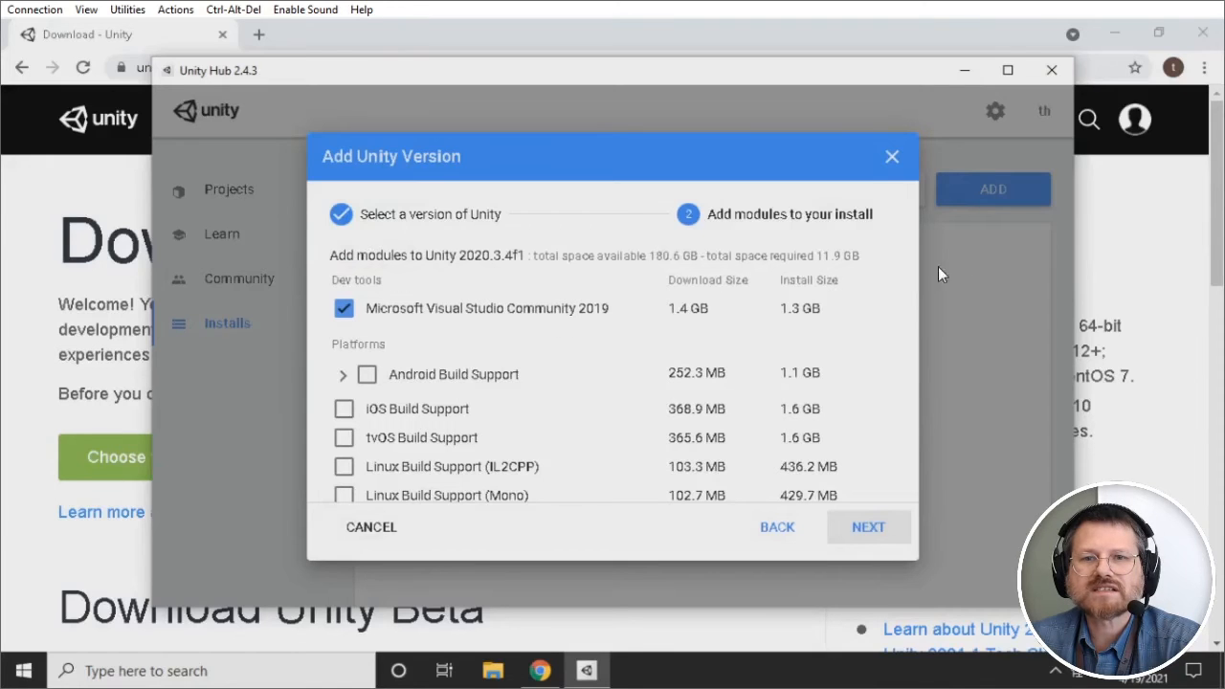
drag(911, 271, 911, 296)
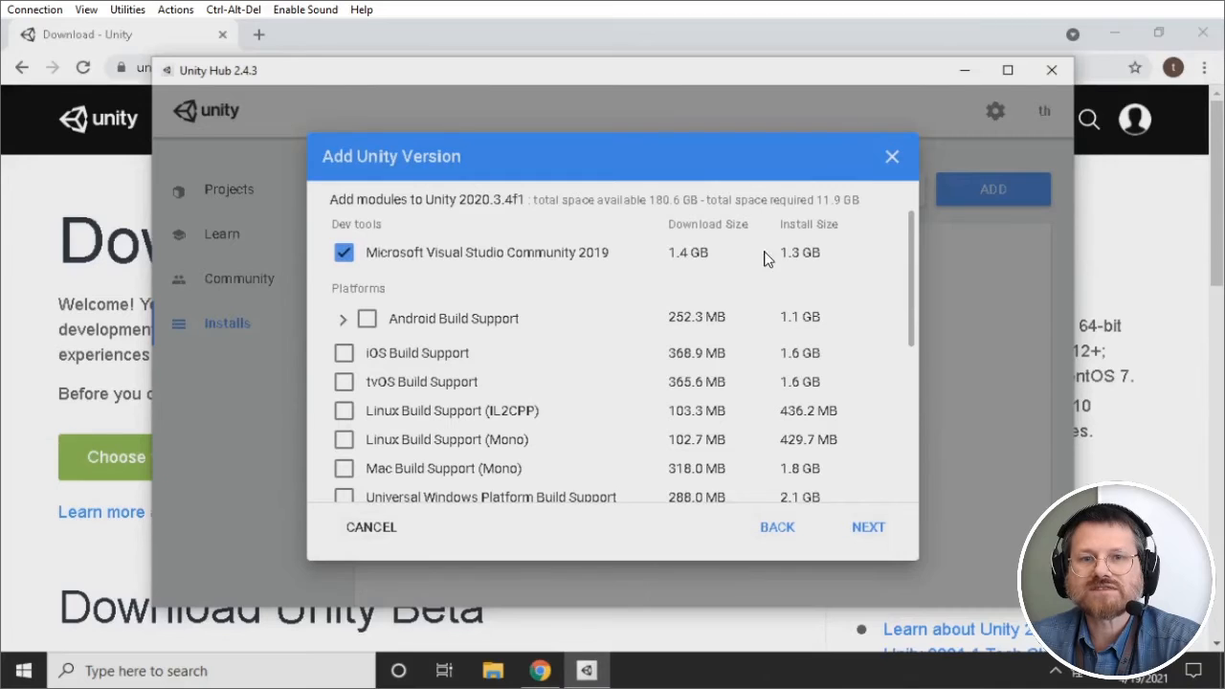
scroll(907, 287, down, 2)
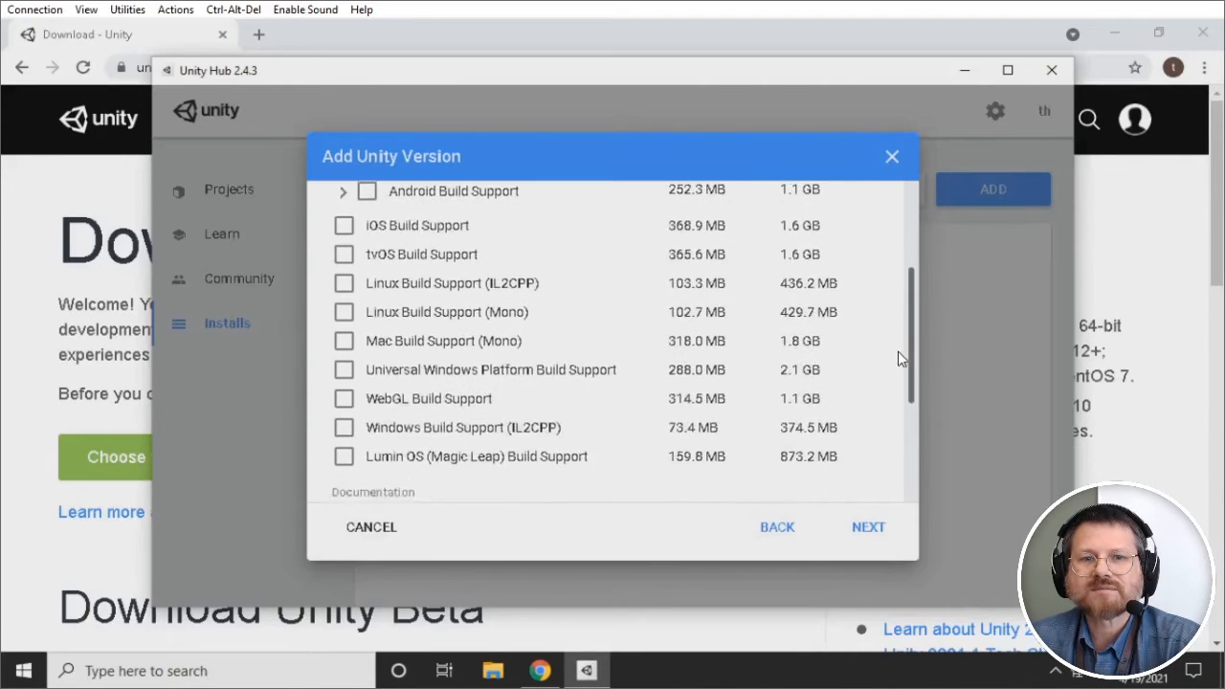
scroll(896, 369, down, 2)
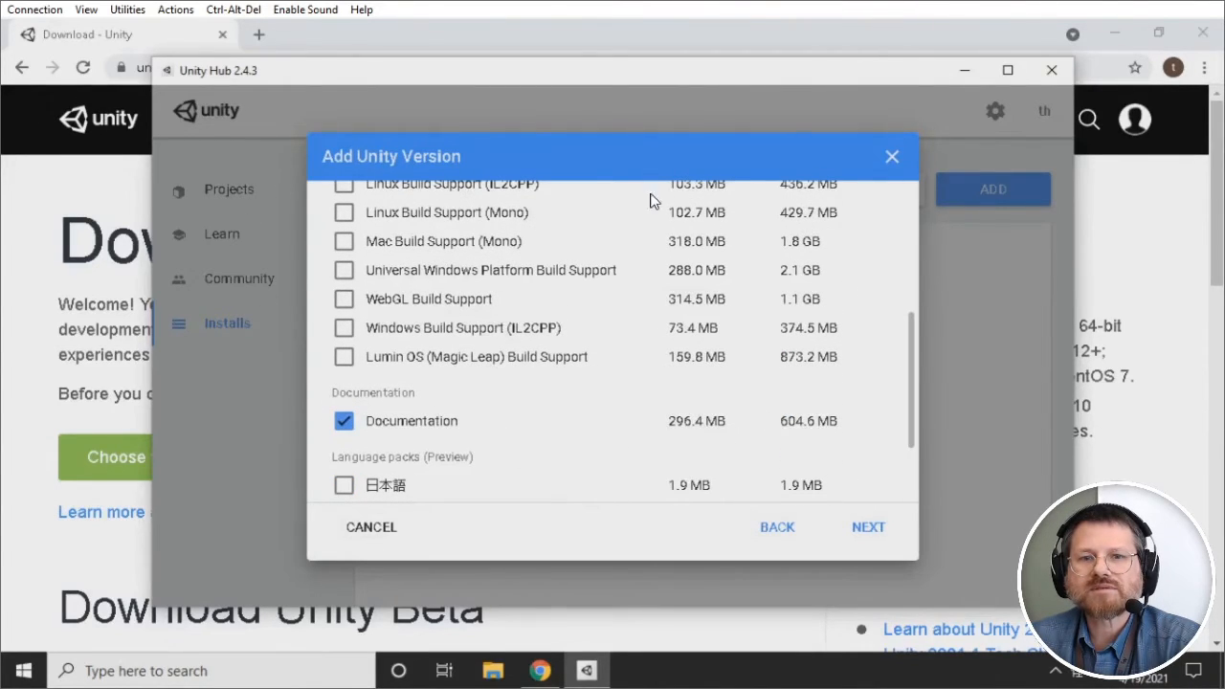
click(345, 423)
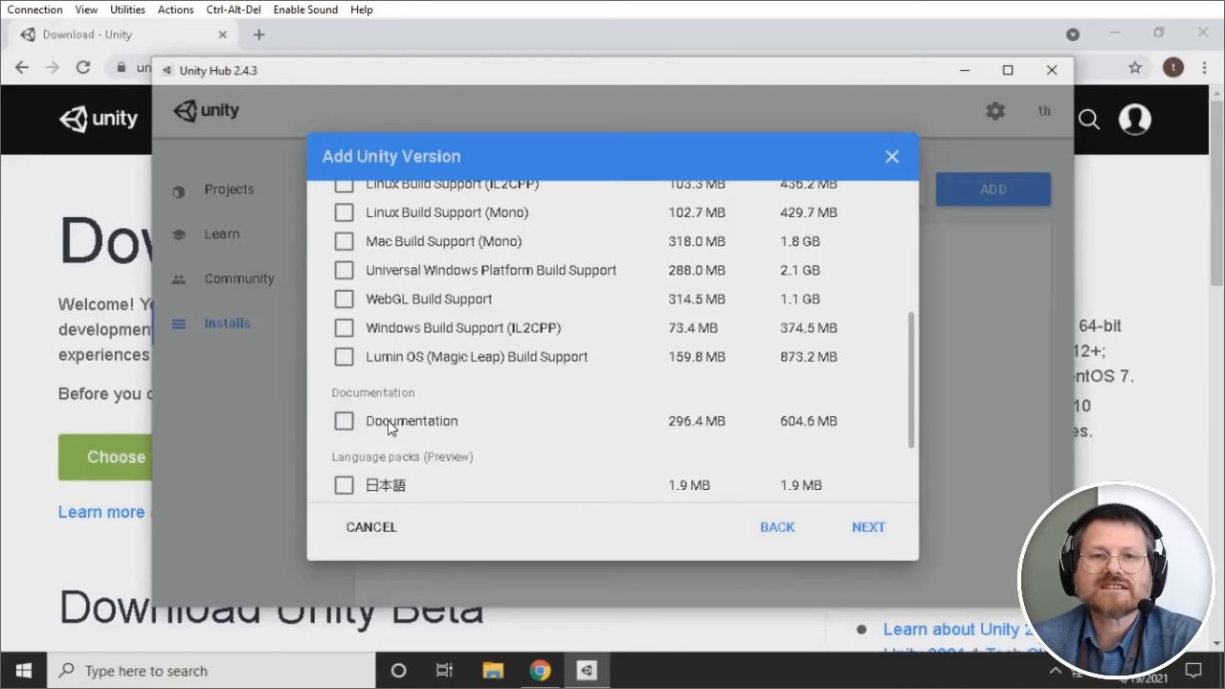
scroll(771, 440, down, 2)
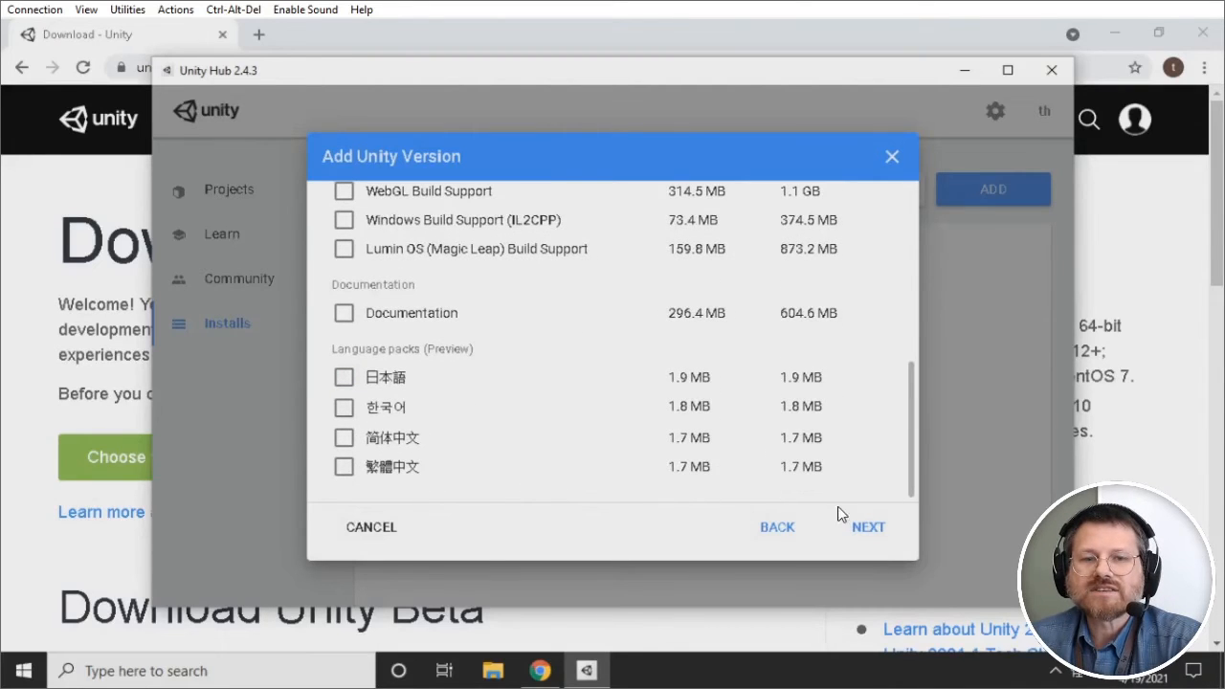
click(868, 536)
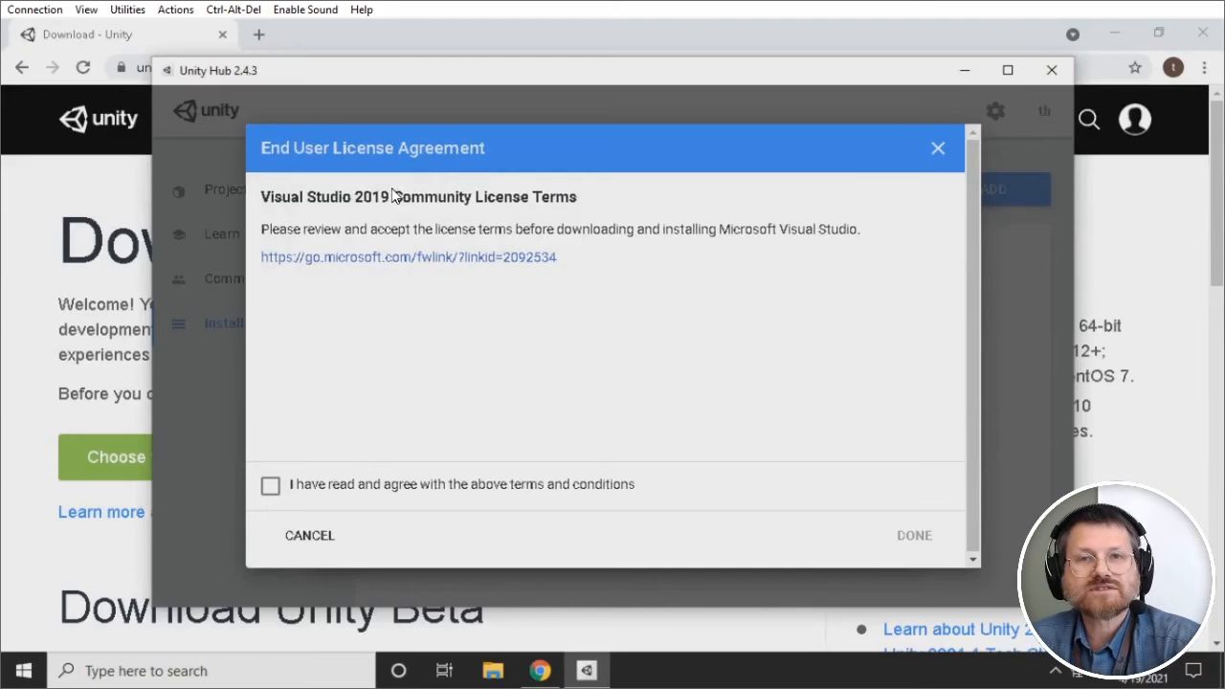
Step: Agree to the Visual Studio 2019 Community licence and begin installing Unity 2020.3.4f1
click(270, 490)
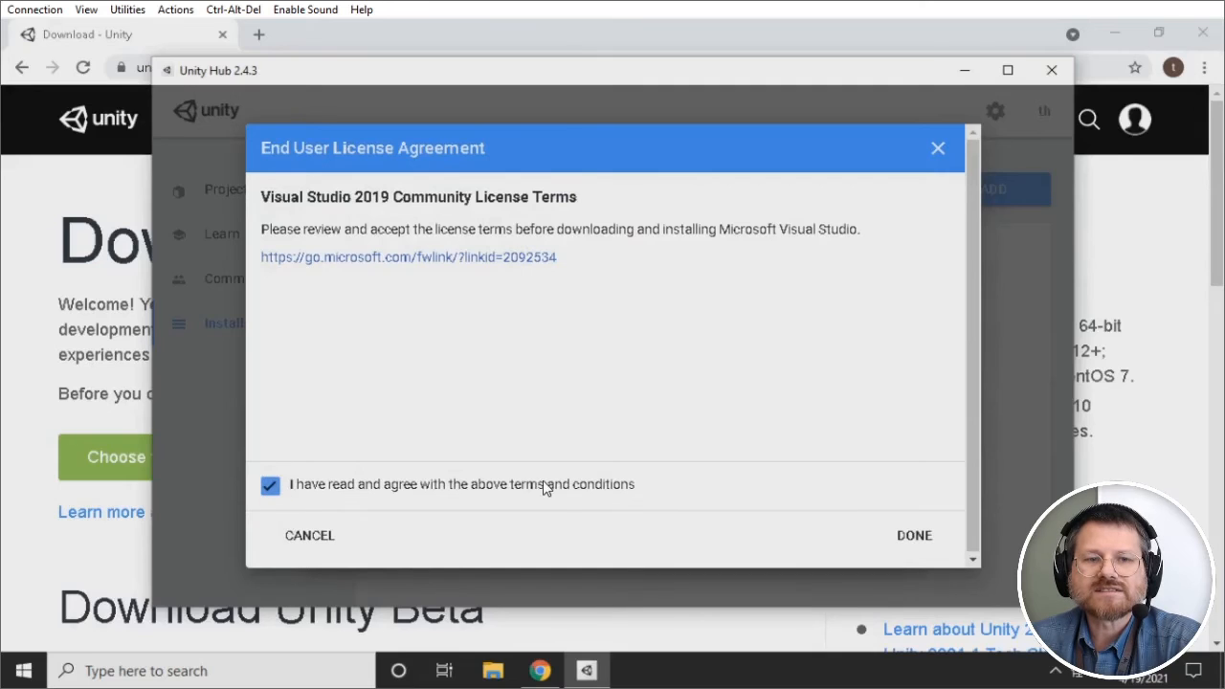
click(913, 544)
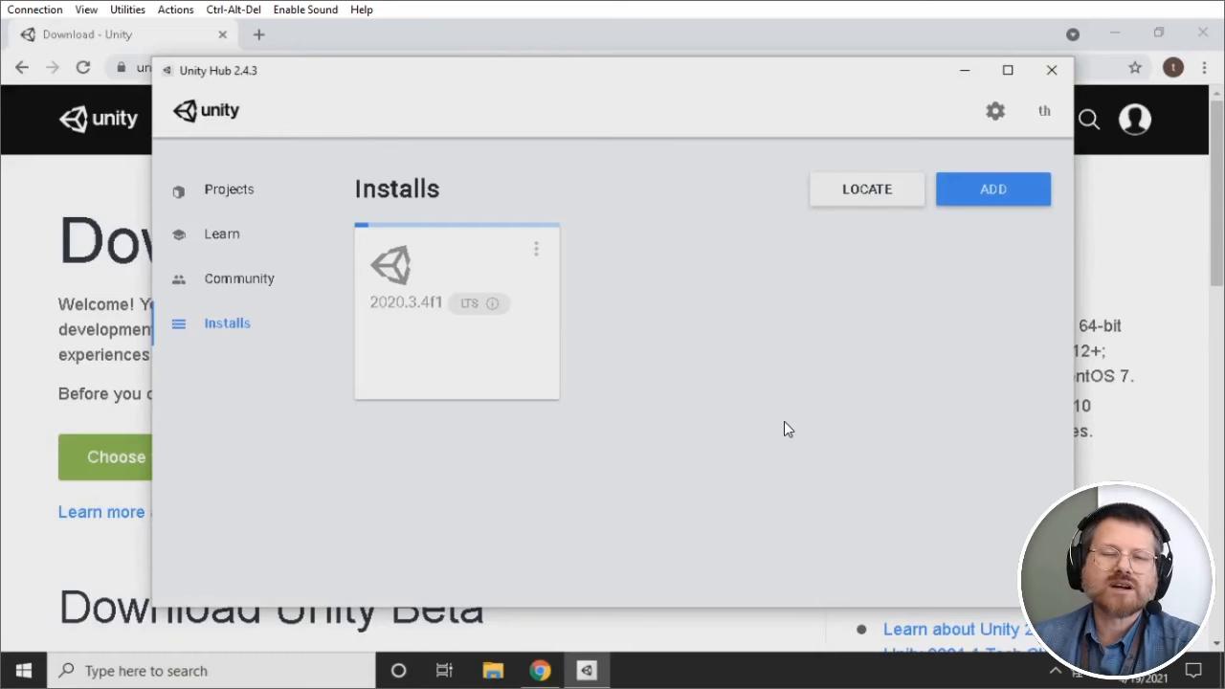
click(210, 236)
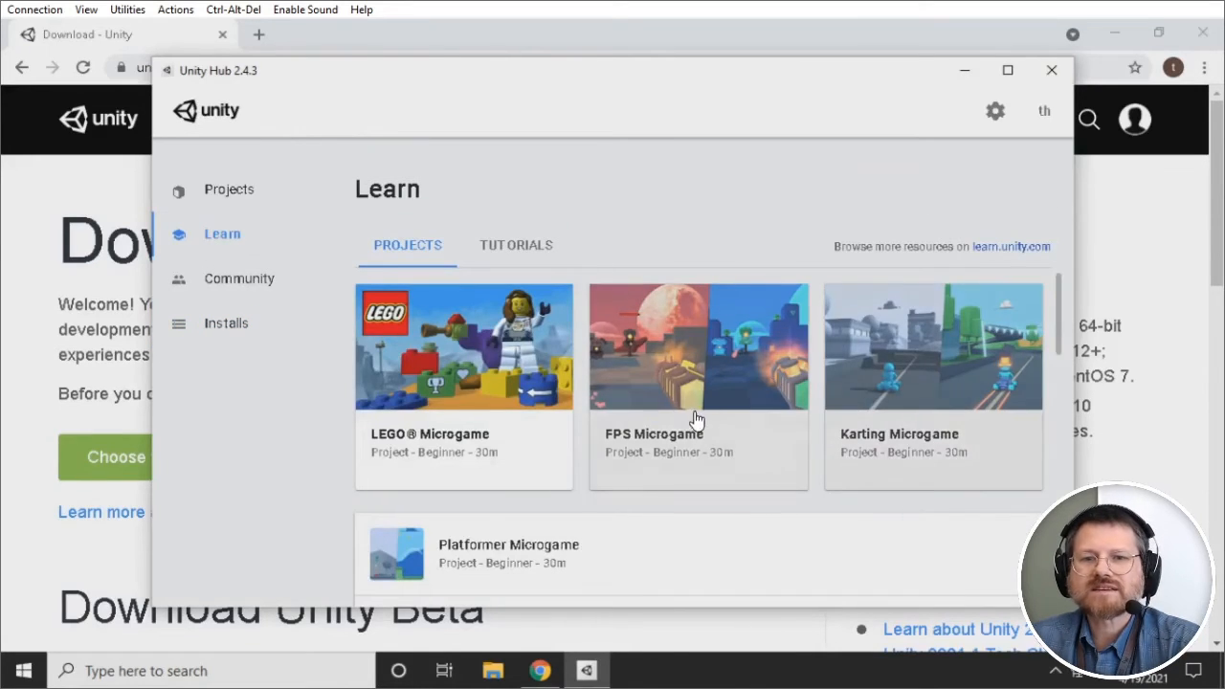
scroll(689, 421, down, 3)
scroll(629, 430, down, 4)
scroll(628, 429, up, 8)
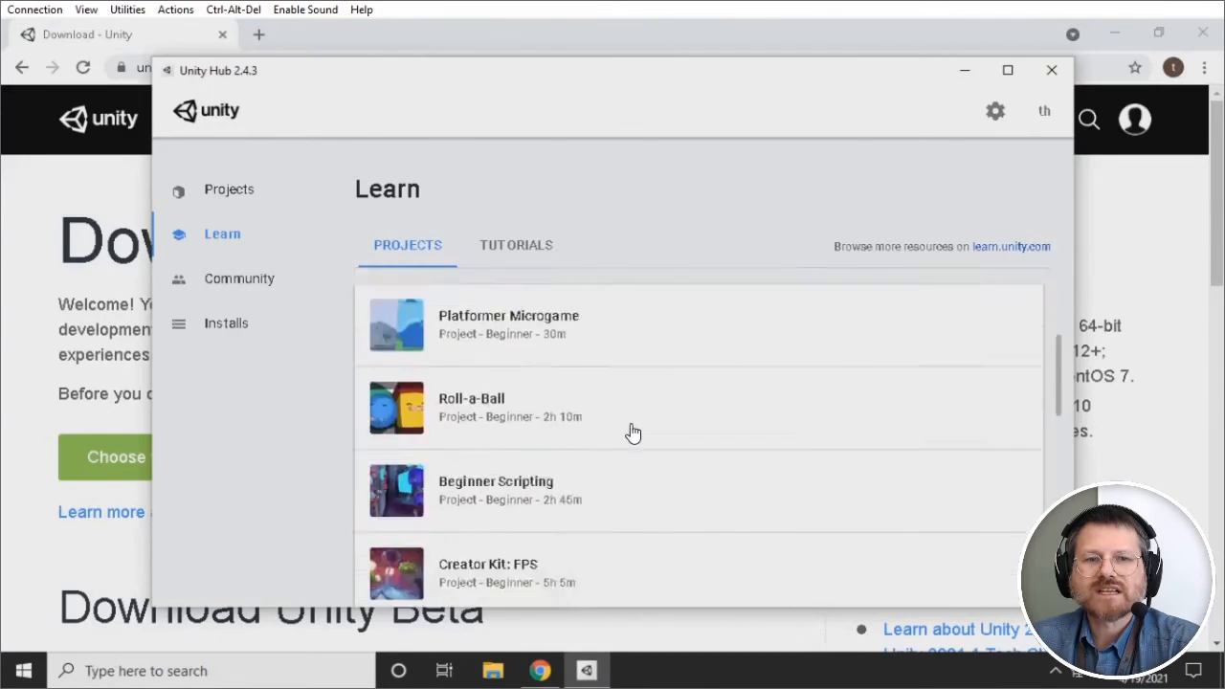
click(216, 284)
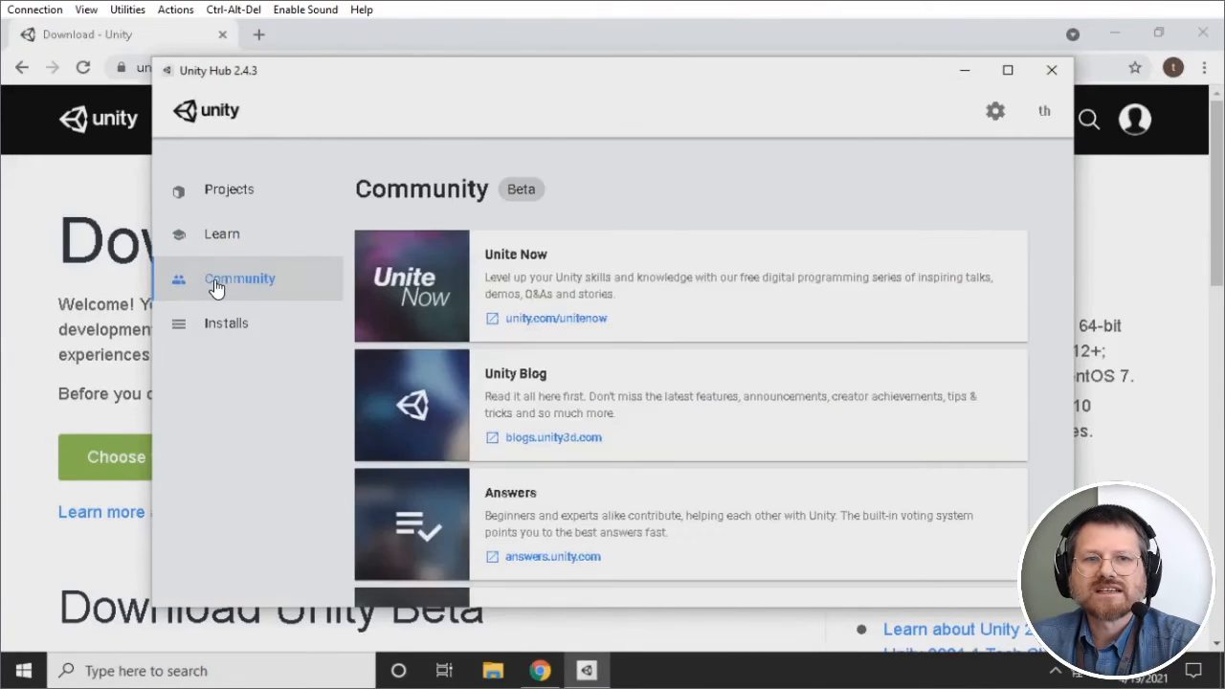
scroll(493, 475, down, 4)
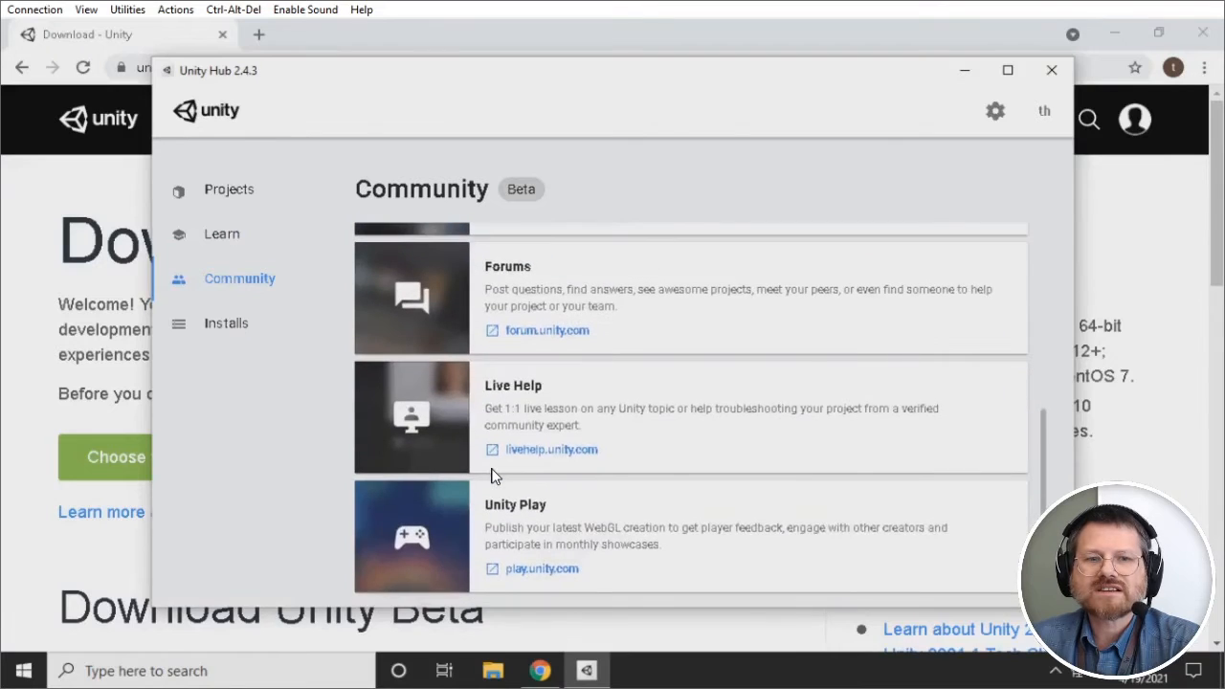
scroll(493, 475, up, 3)
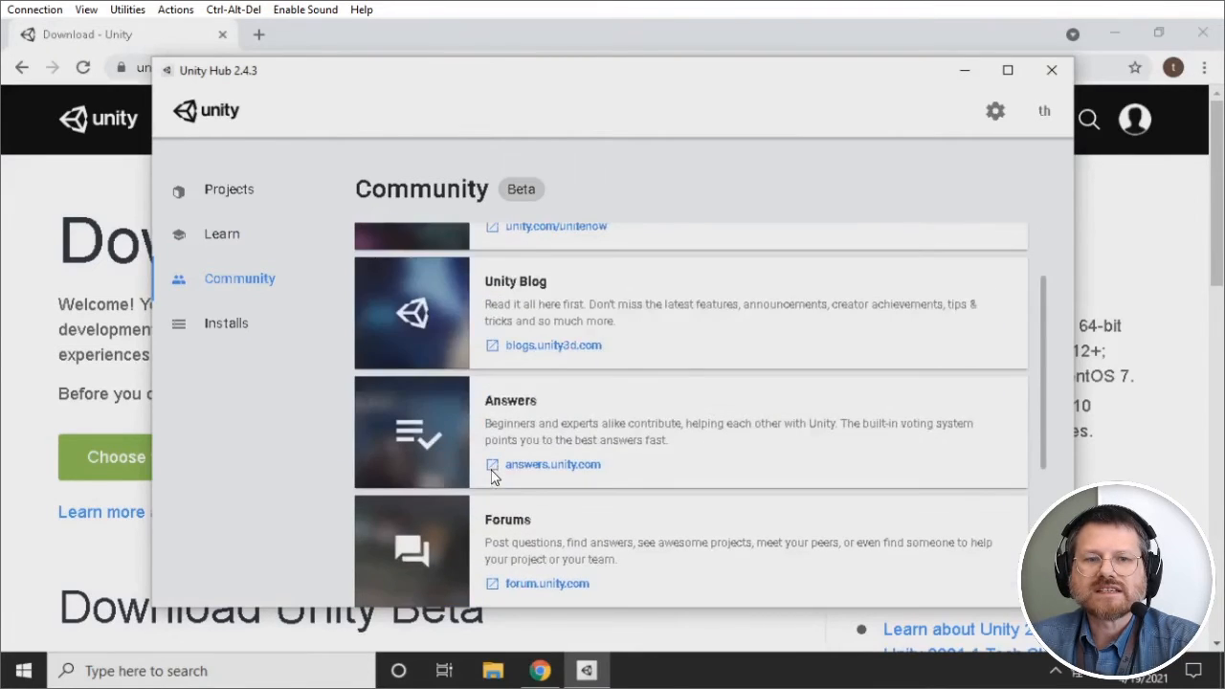
scroll(493, 476, down, 2)
scroll(584, 520, up, 2)
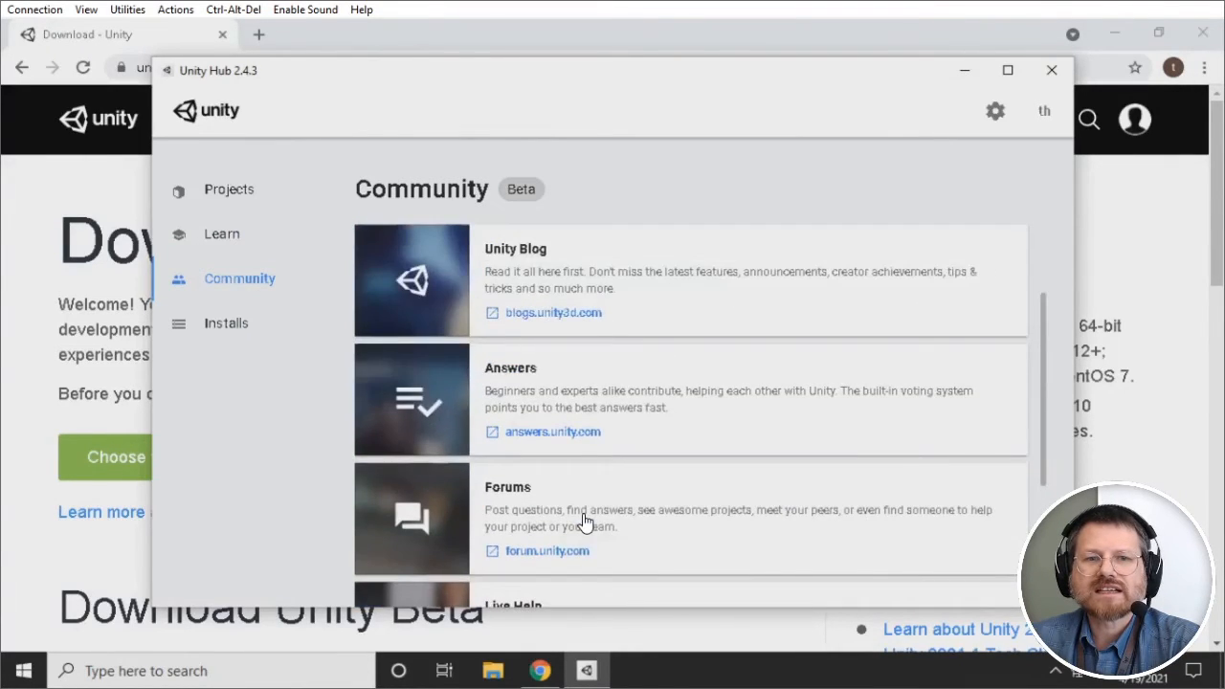
scroll(584, 520, up, 2)
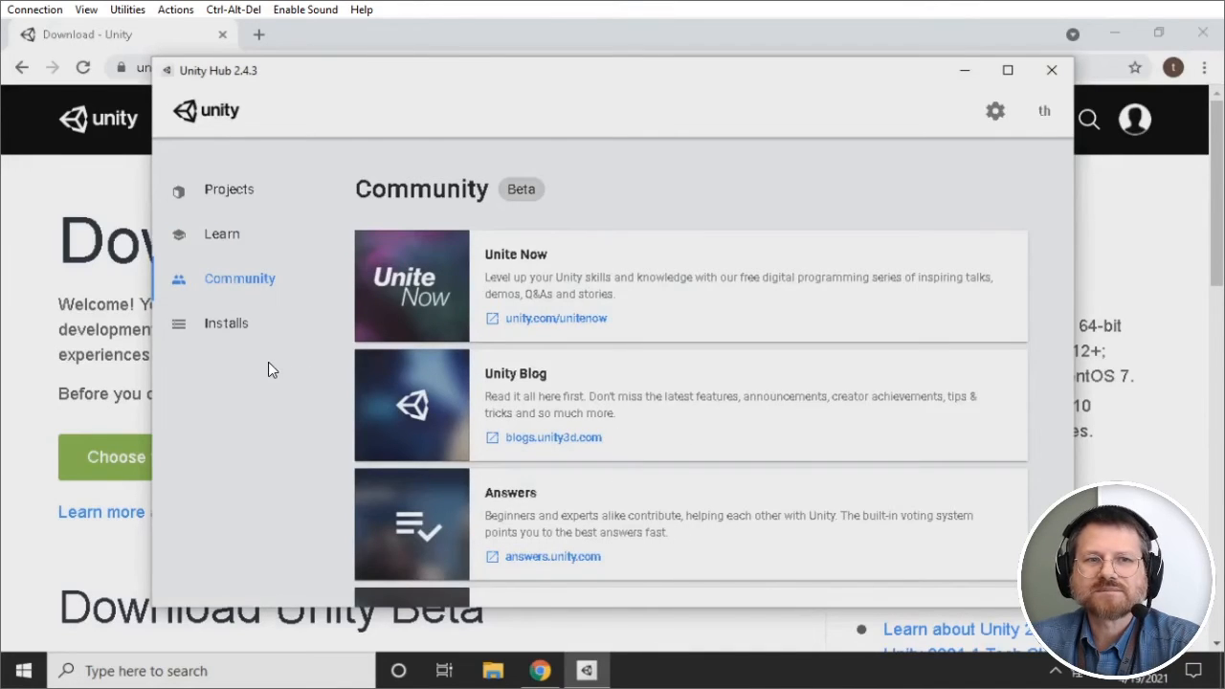
click(215, 331)
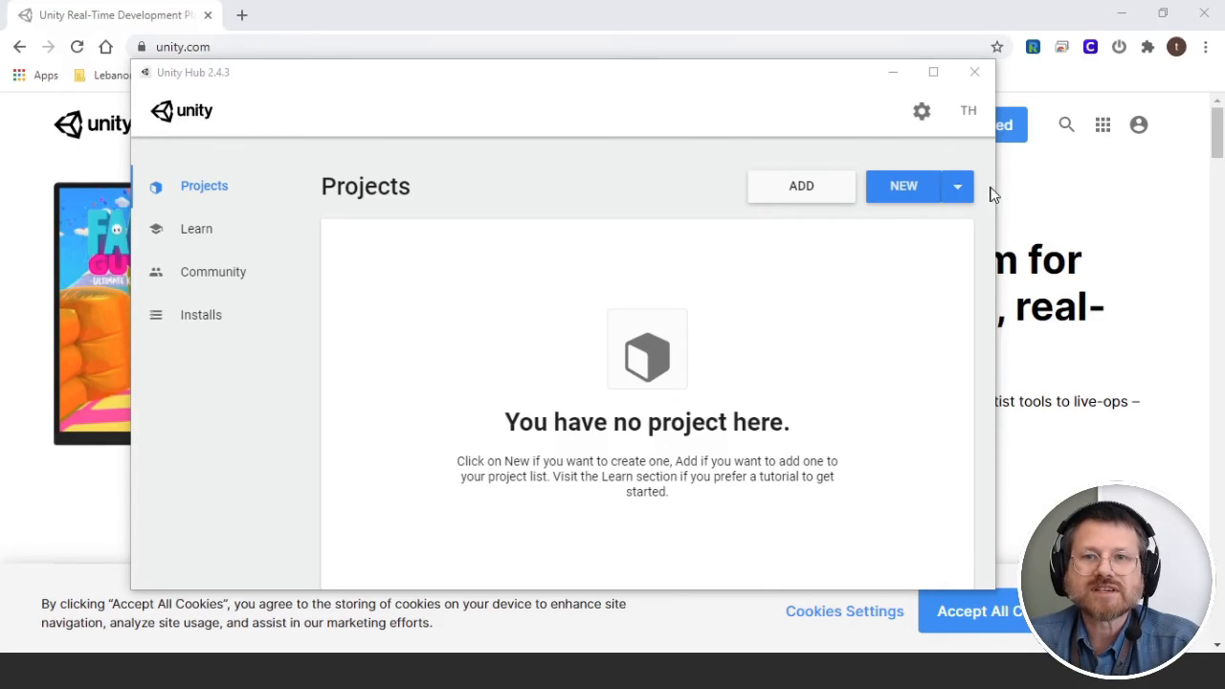
Step: Start a new Unity 2020.3.4f1 project with the 3D template, named 'Test Project'
click(958, 190)
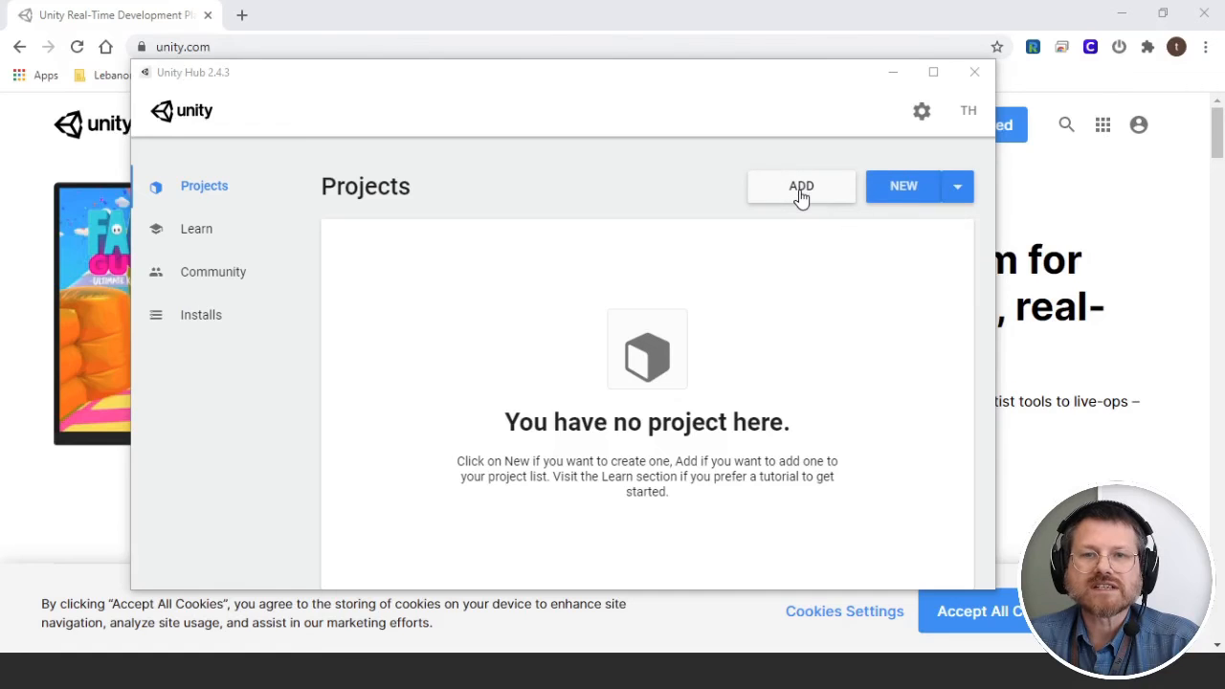
drag(845, 314, 851, 78)
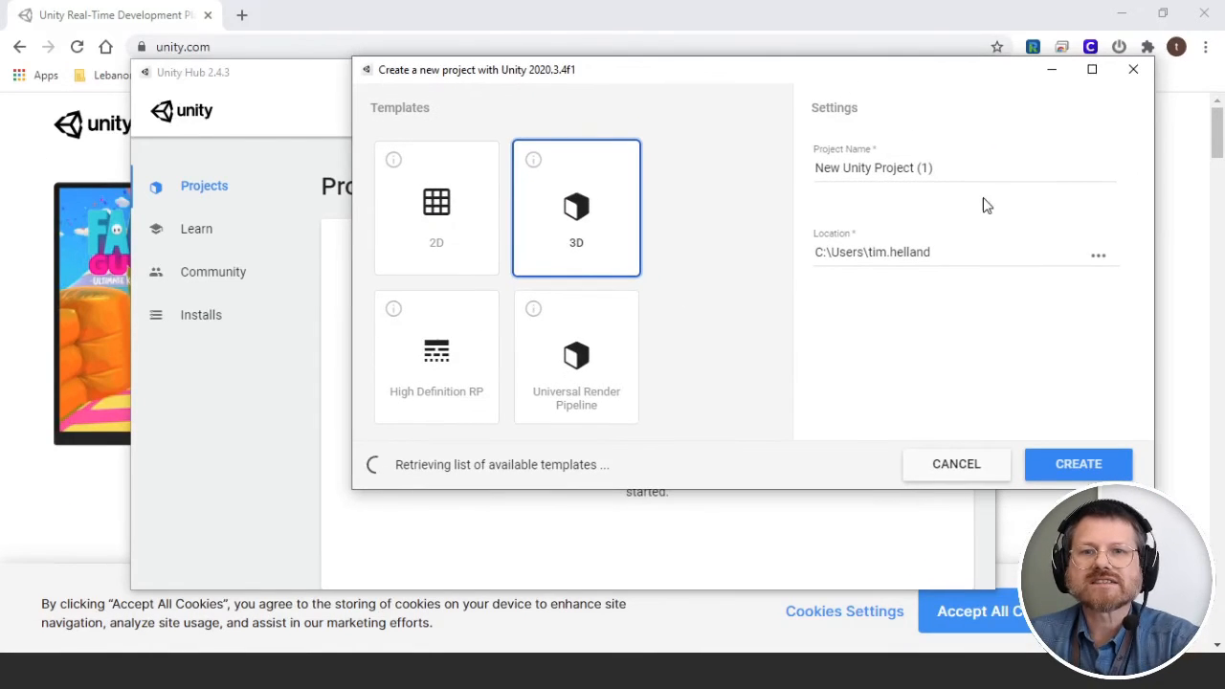
click(812, 173)
text(Test Proj)
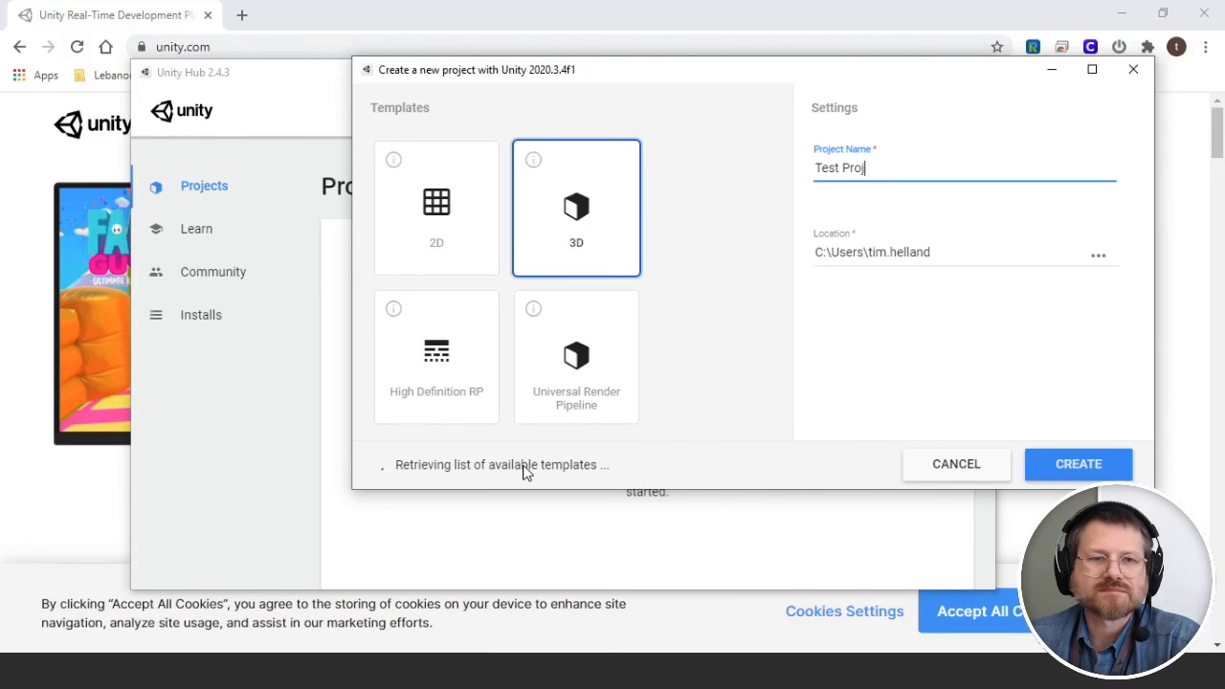
text(ect)
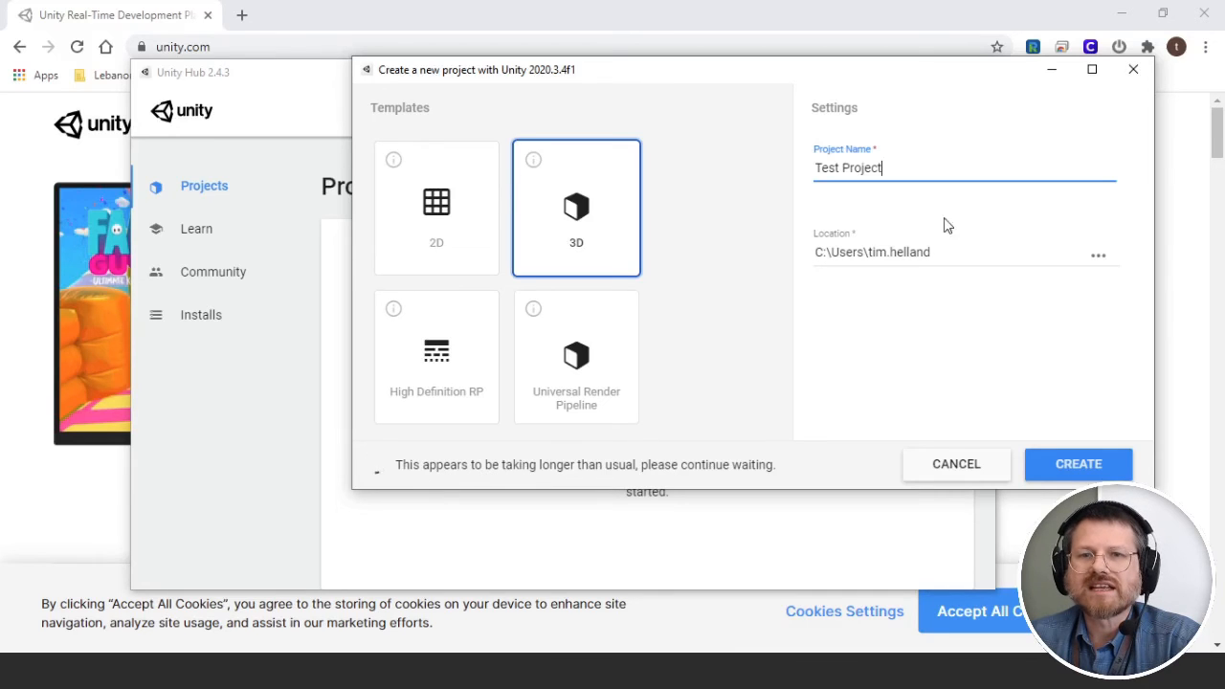
Step: Pick the user's Documents folder as the project's save location
click(1098, 258)
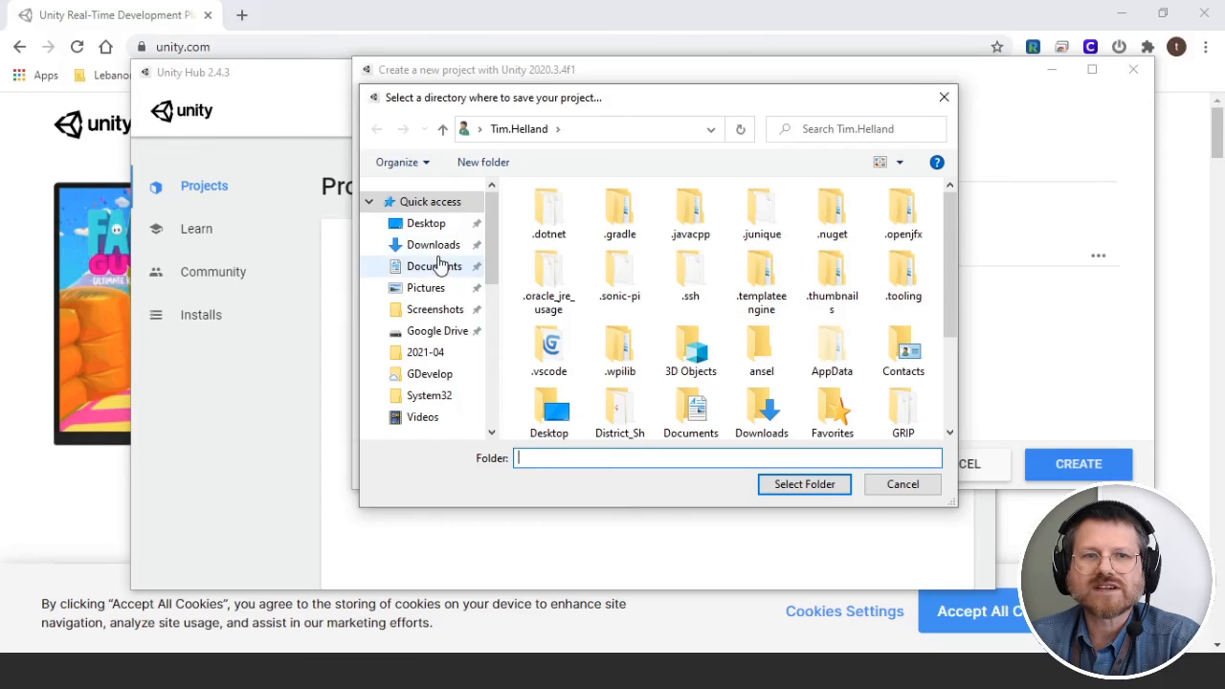
scroll(396, 393, down, 2)
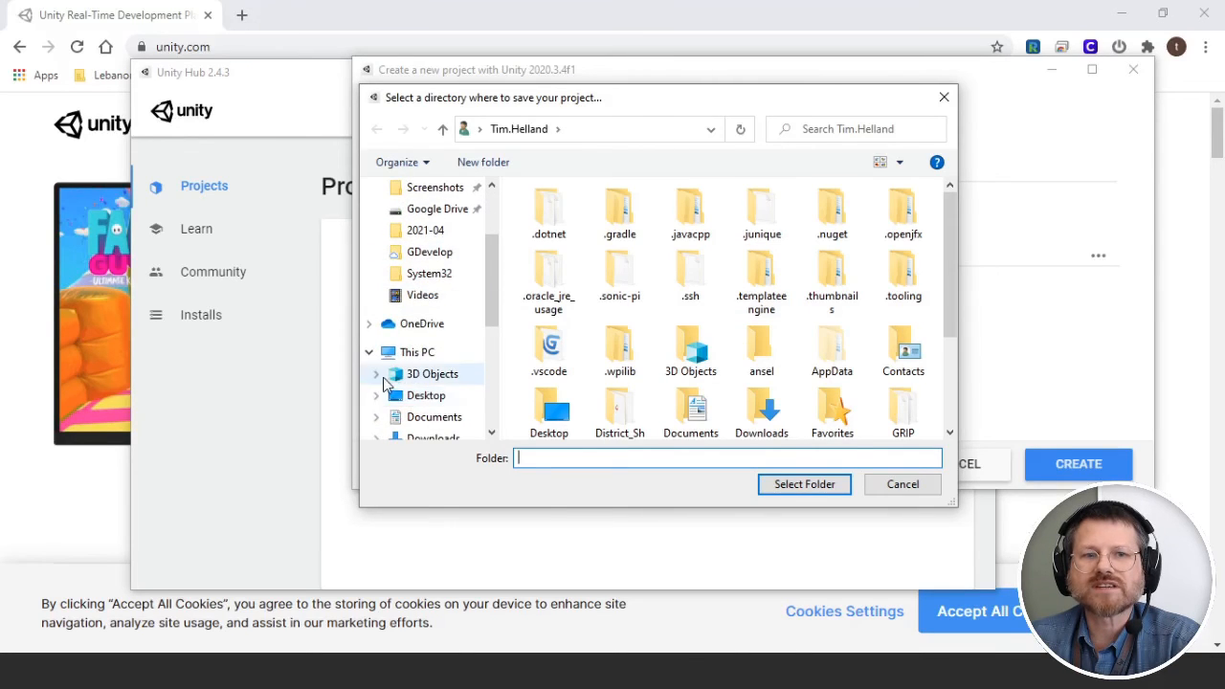
scroll(388, 382, down, 4)
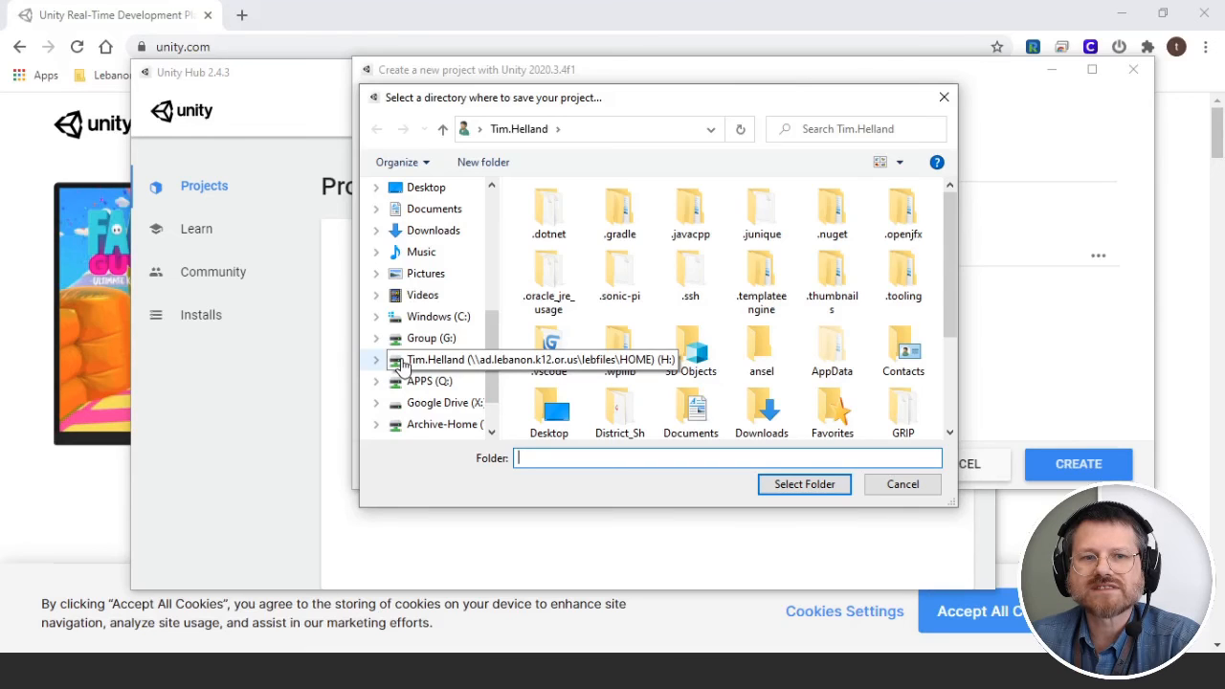
scroll(436, 306, up, 5)
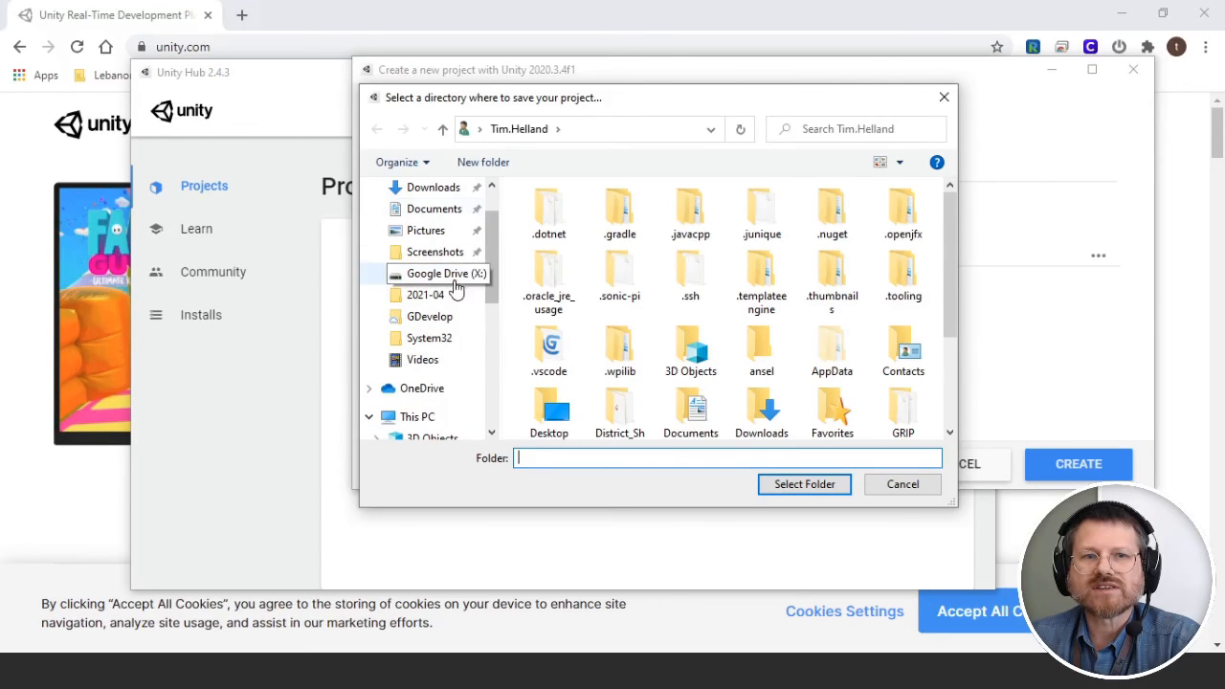
scroll(440, 287, up, 1)
click(426, 266)
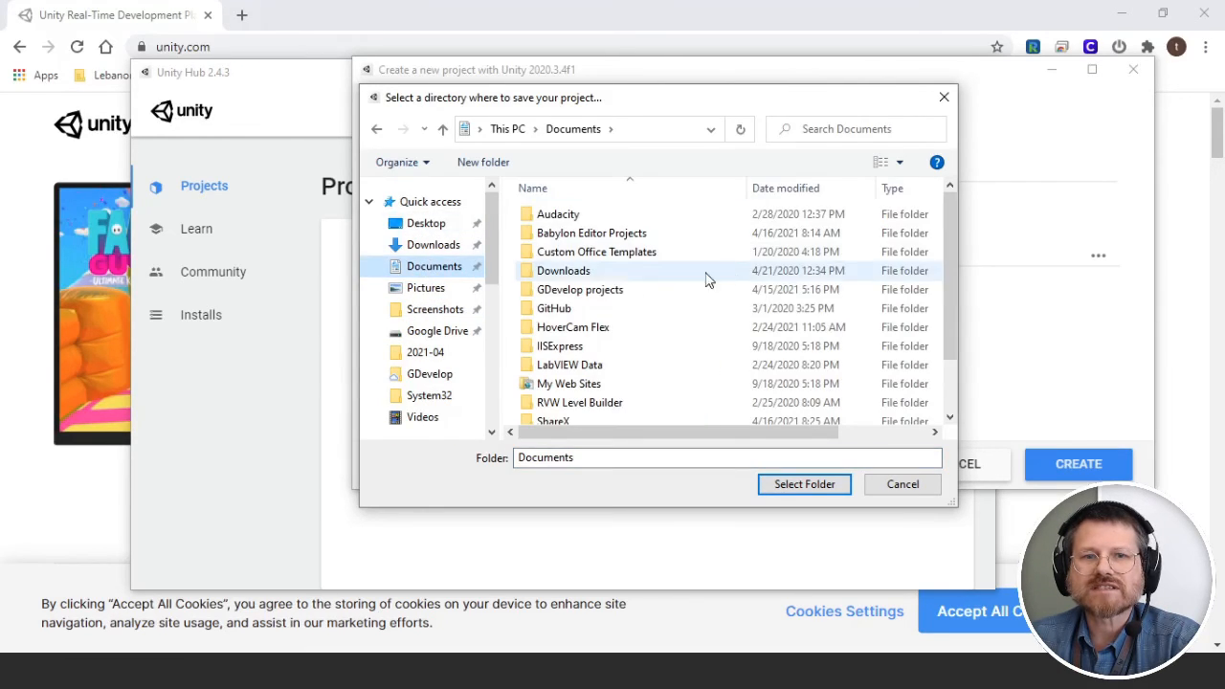
scroll(670, 307, down, 2)
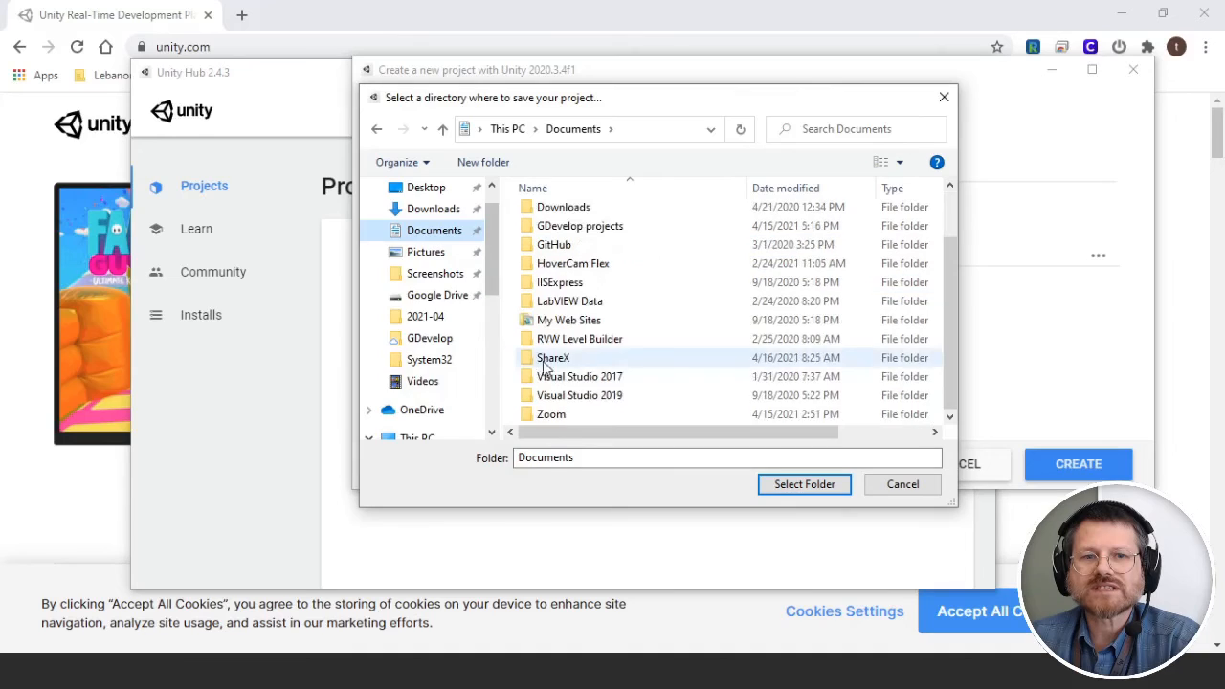
click(808, 486)
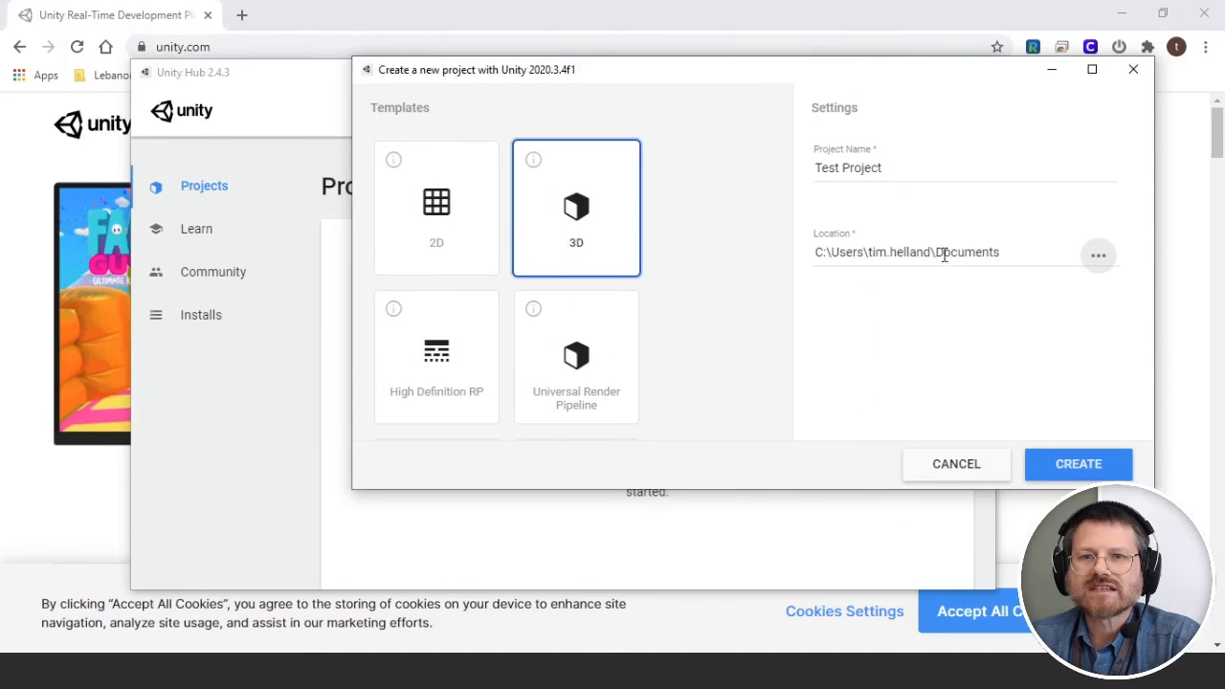
Step: Create the 3D 'Test Project' in Documents with Unity 2020.3.4f1
click(1078, 464)
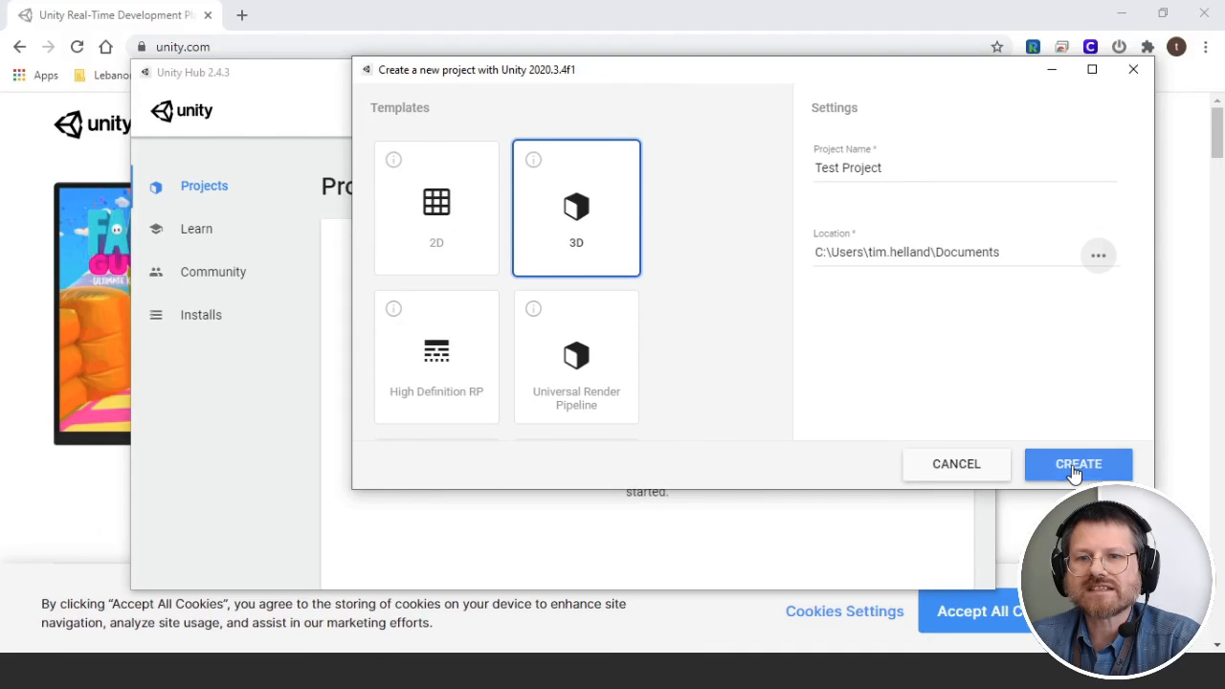